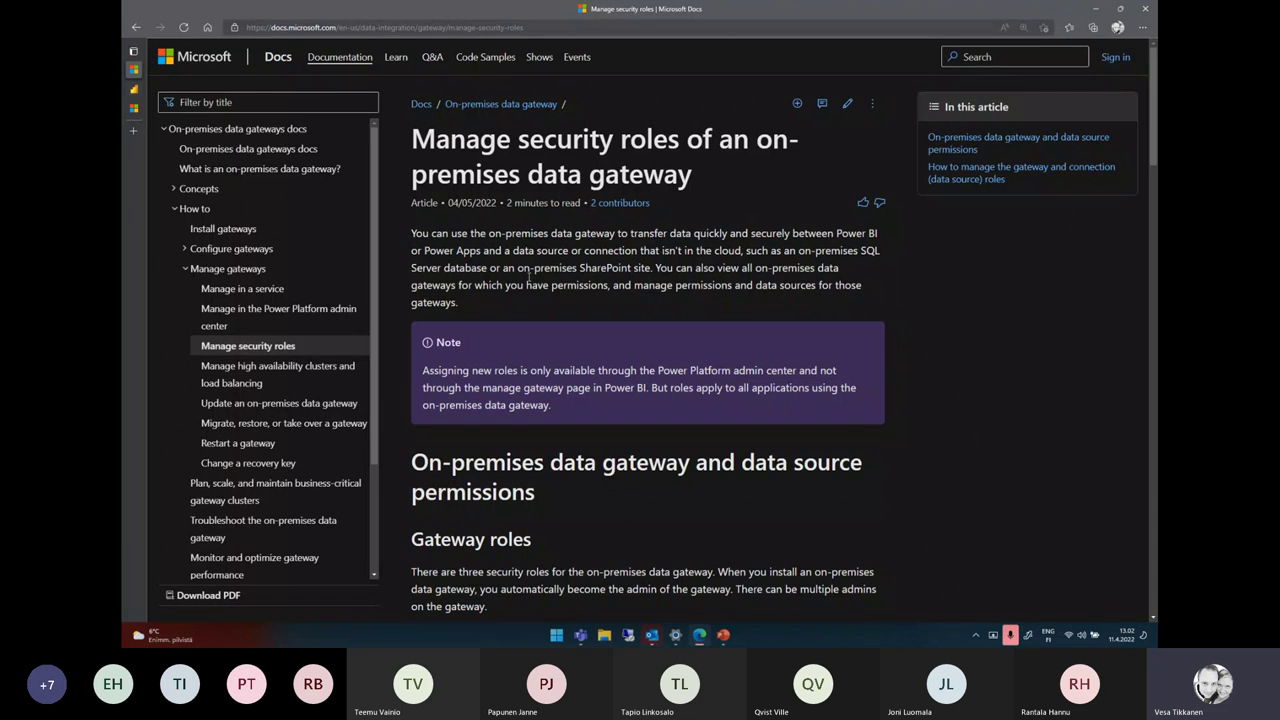
# Step: Return to the Power BI tab showing Gateway Cluster Settings for Tikankolo Cloud GW
pyautogui.click(133, 89)
pyautogui.press('Tab')
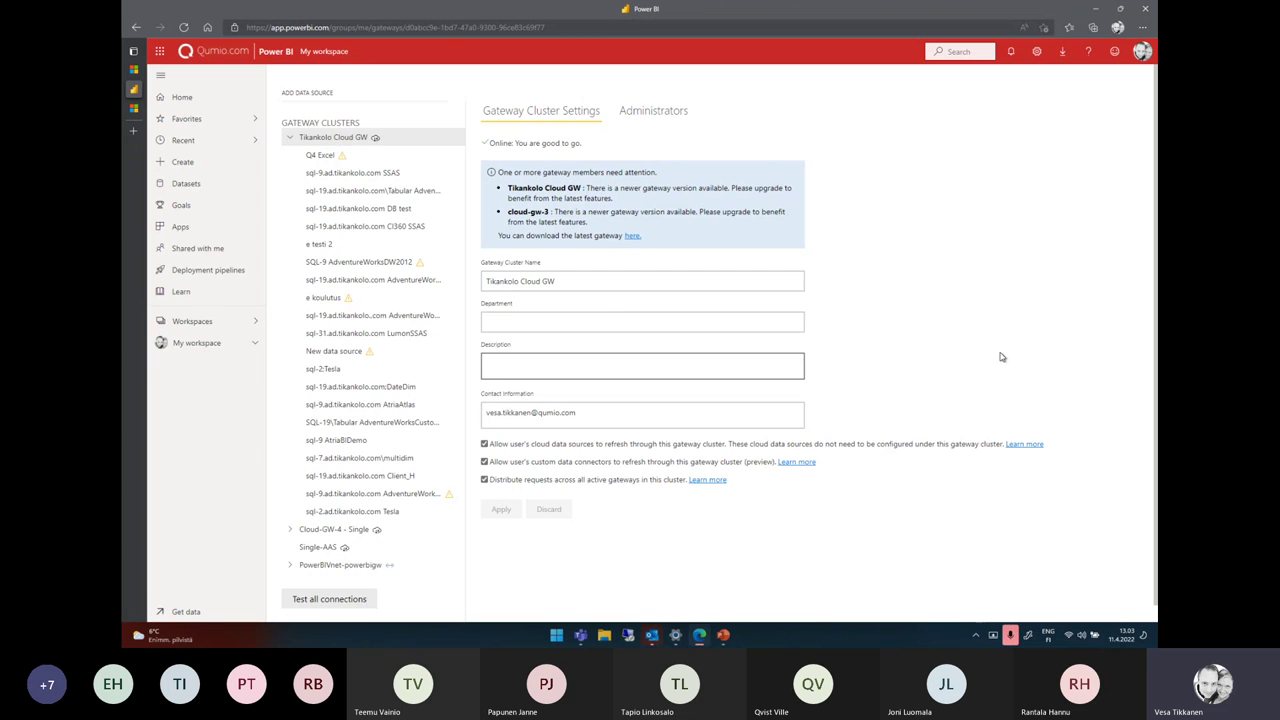
# Step: On the Administrators tab, add a suggested user as a Tikankolo Cloud GW administrator
pyautogui.click(660, 117)
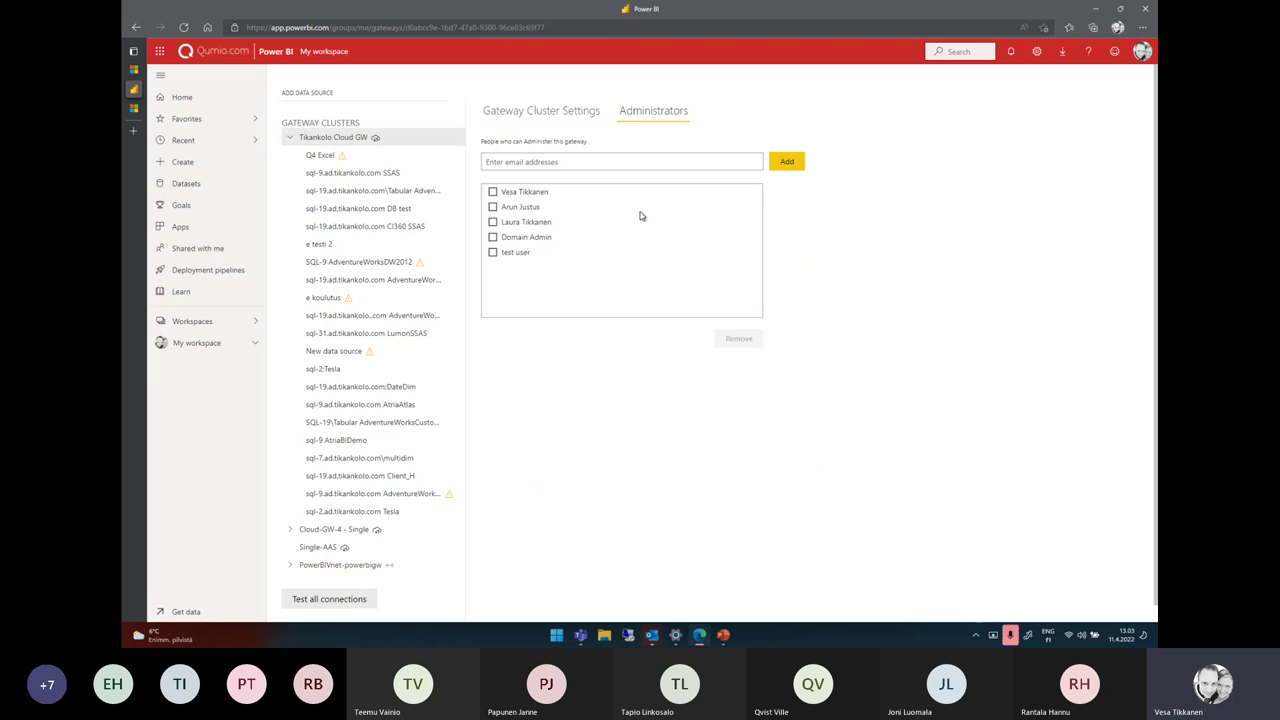
pyautogui.click(530, 161)
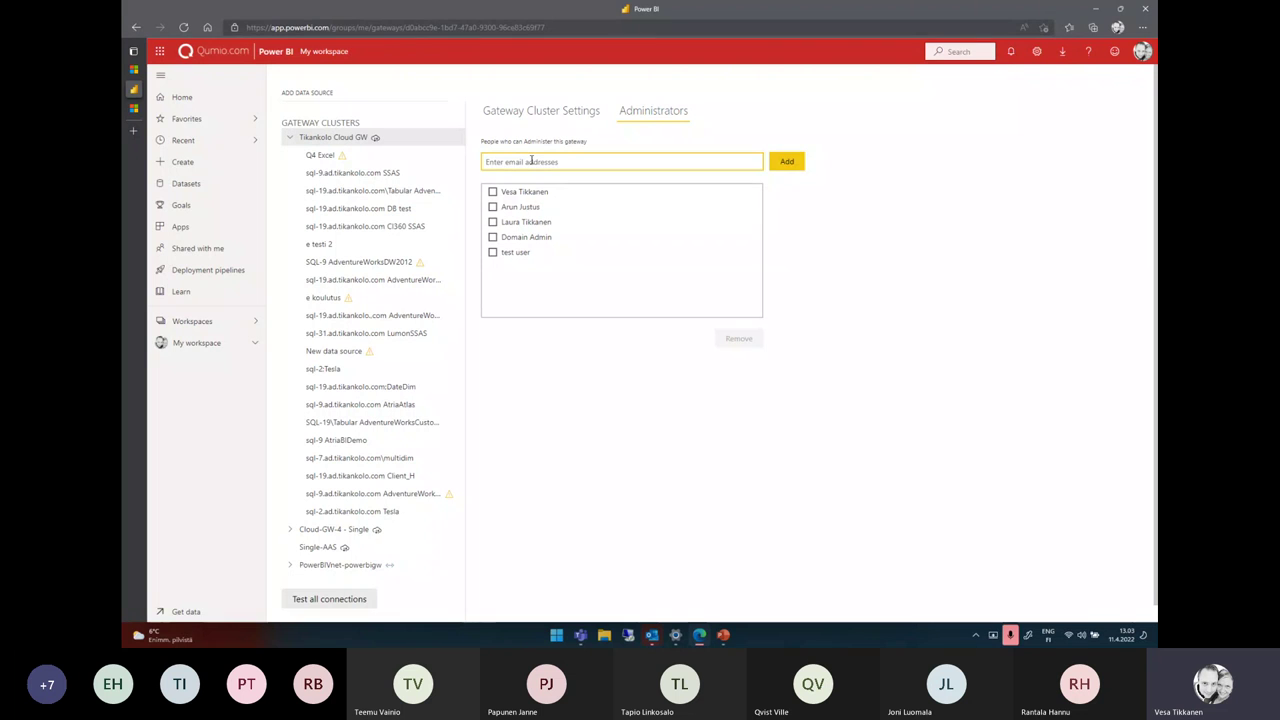
pyautogui.write('aaron')
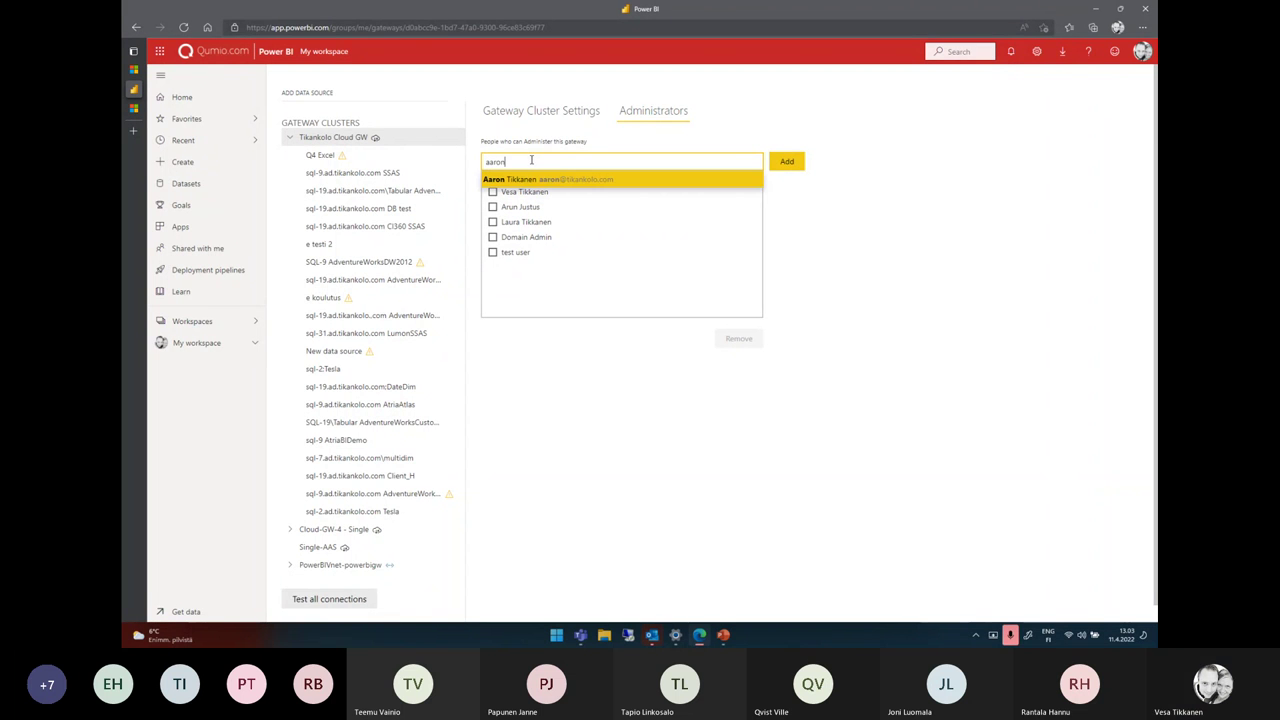
pyautogui.click(550, 179)
pyautogui.click(795, 162)
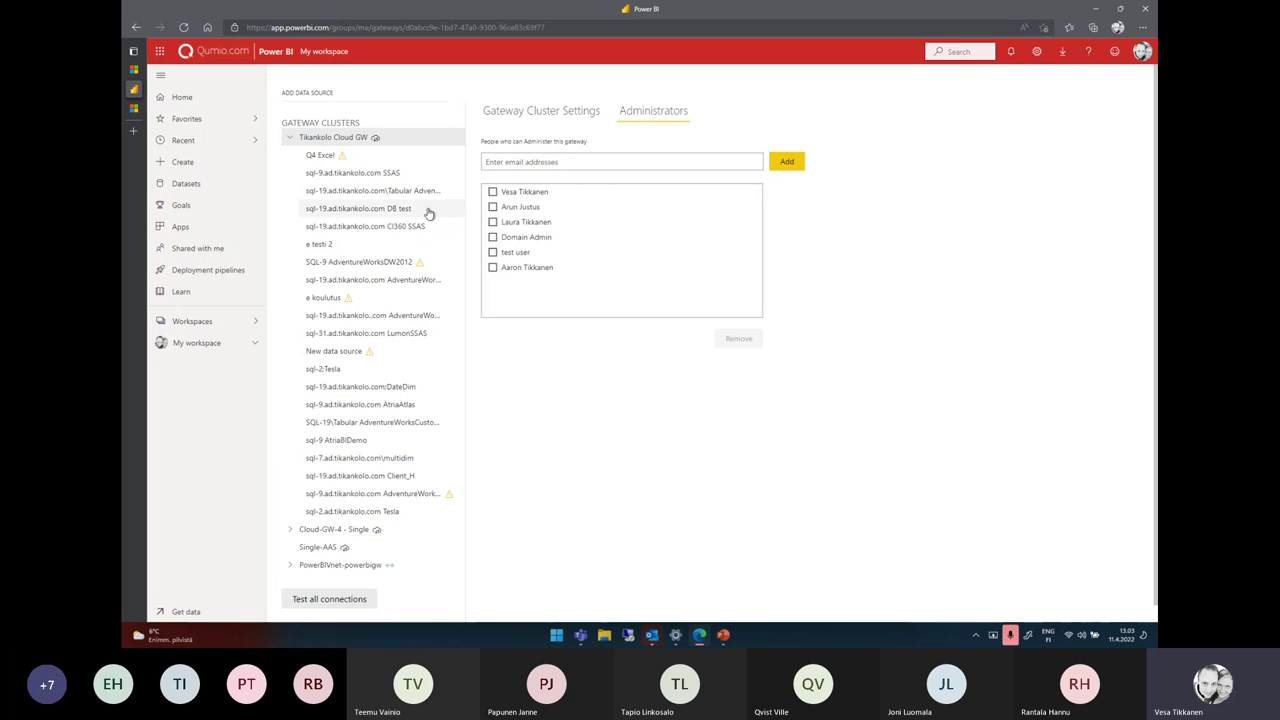
# Step: Add a suggested user to the Users list of the sql-9.ad.tikankolo.com SSAS data source
pyautogui.click(363, 182)
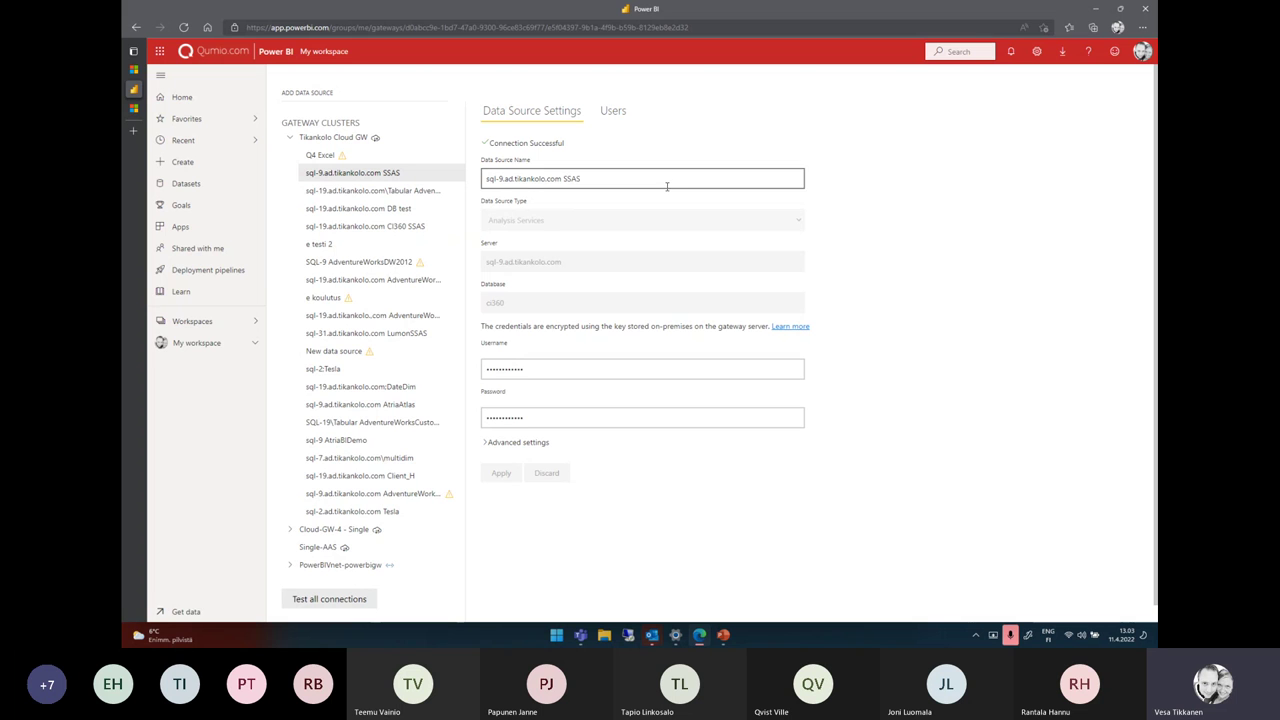
pyautogui.click(613, 112)
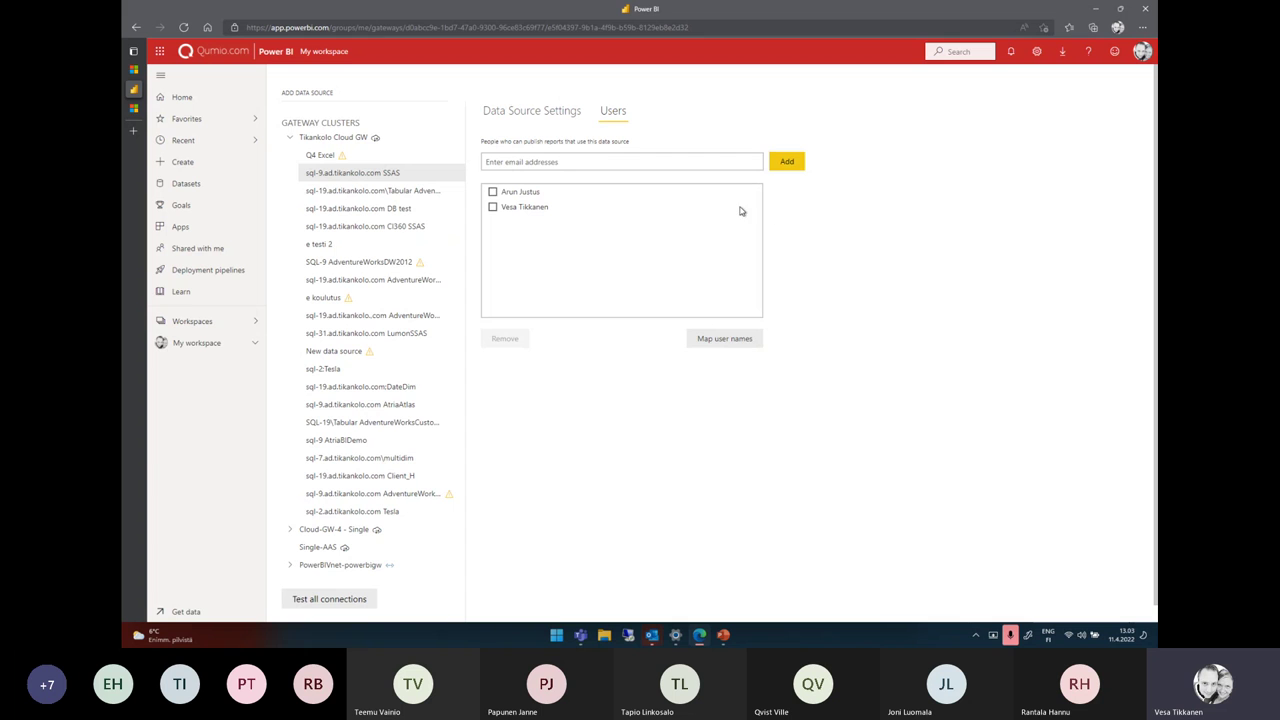
pyautogui.click(543, 163)
pyautogui.write('laura')
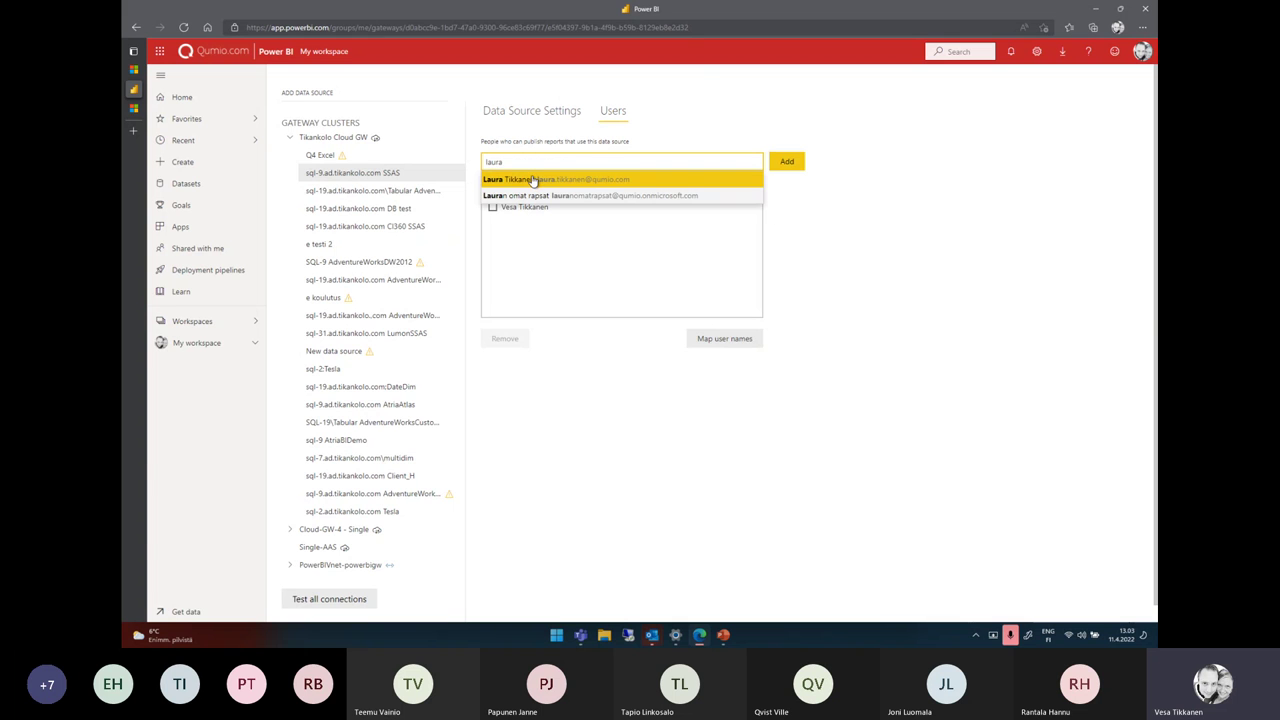
pyautogui.click(531, 178)
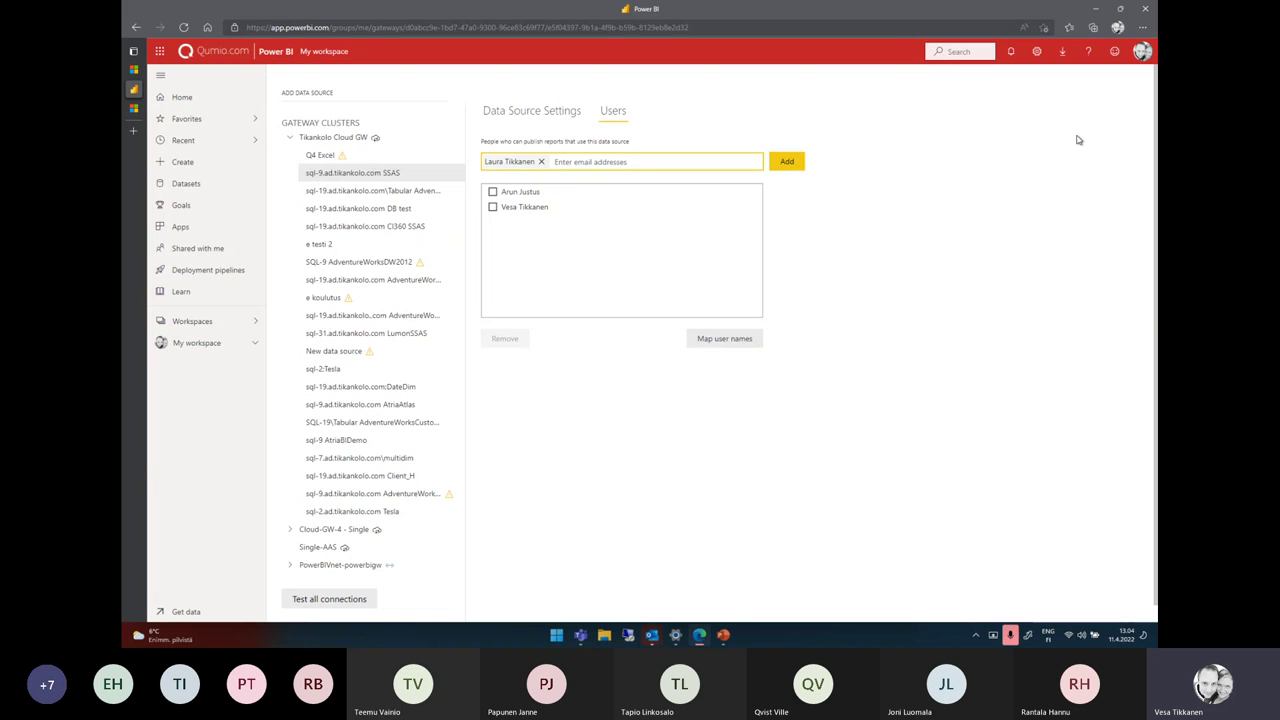
pyautogui.click(787, 162)
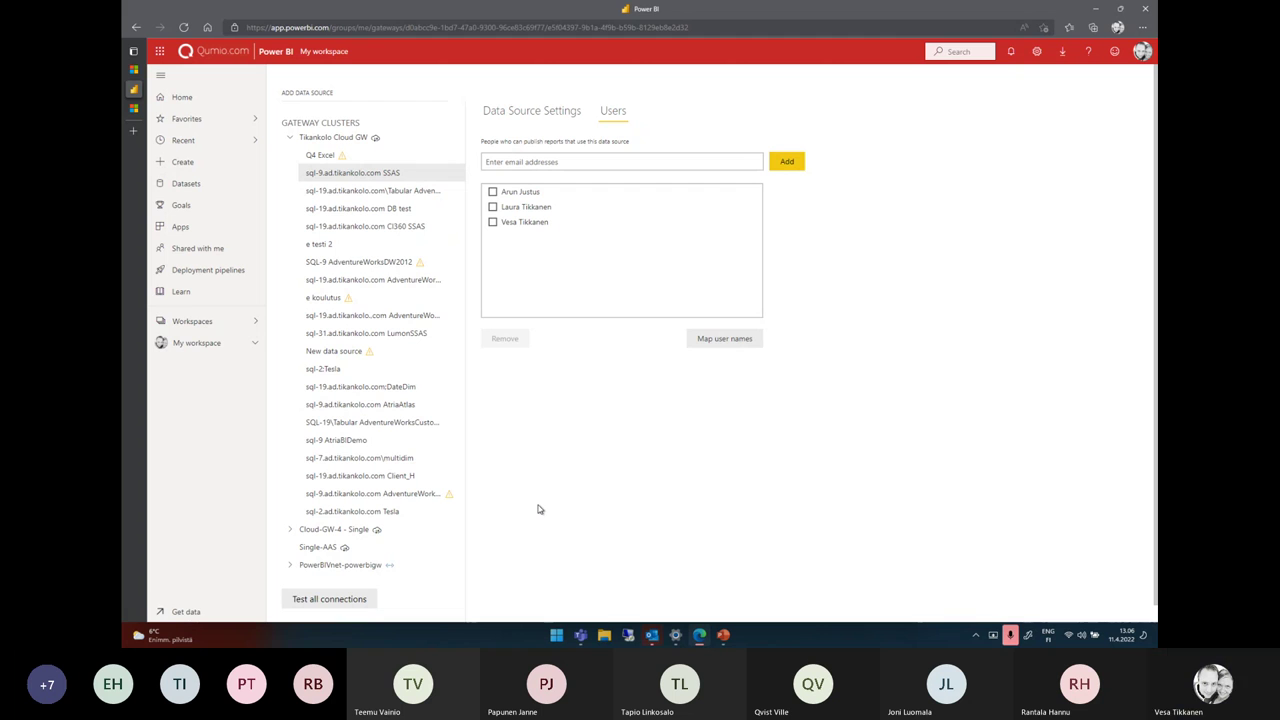
# Step: Back in Power Platform admin center, cancel Manage users to reveal the Data (preview) list
pyautogui.moveTo(147, 52)
pyautogui.click(1036, 52)
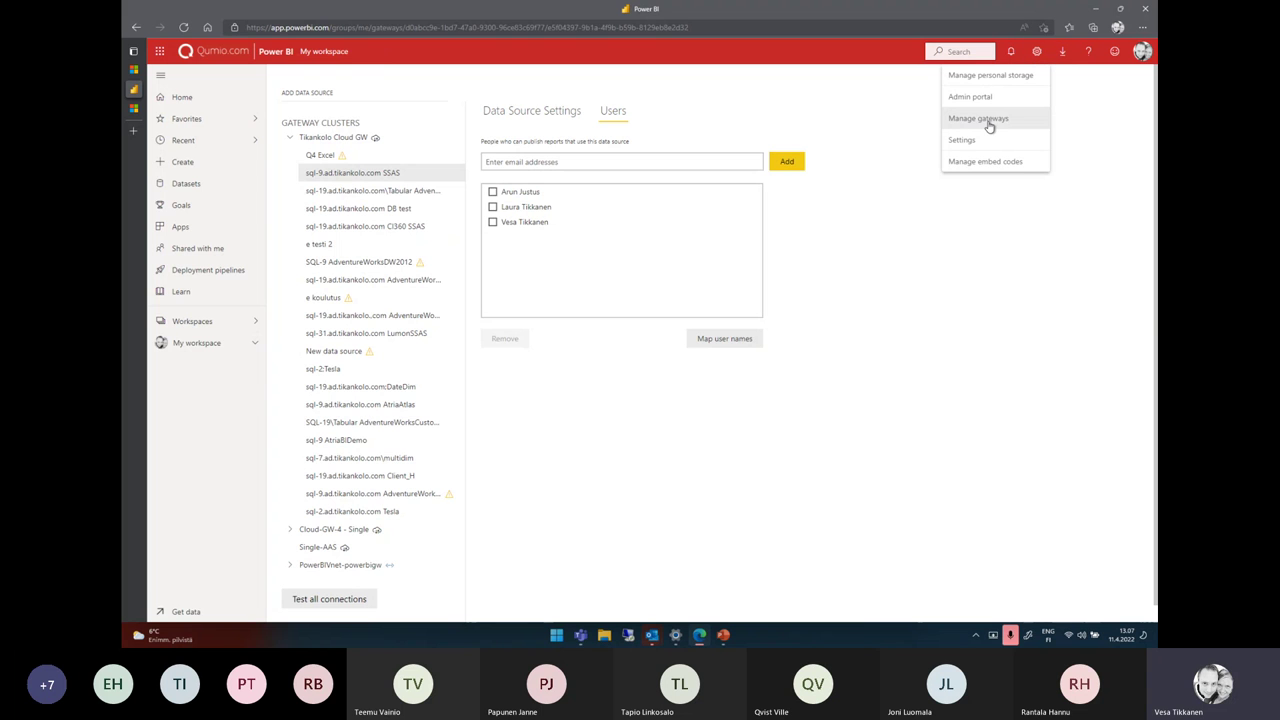
pyautogui.press('Escape')
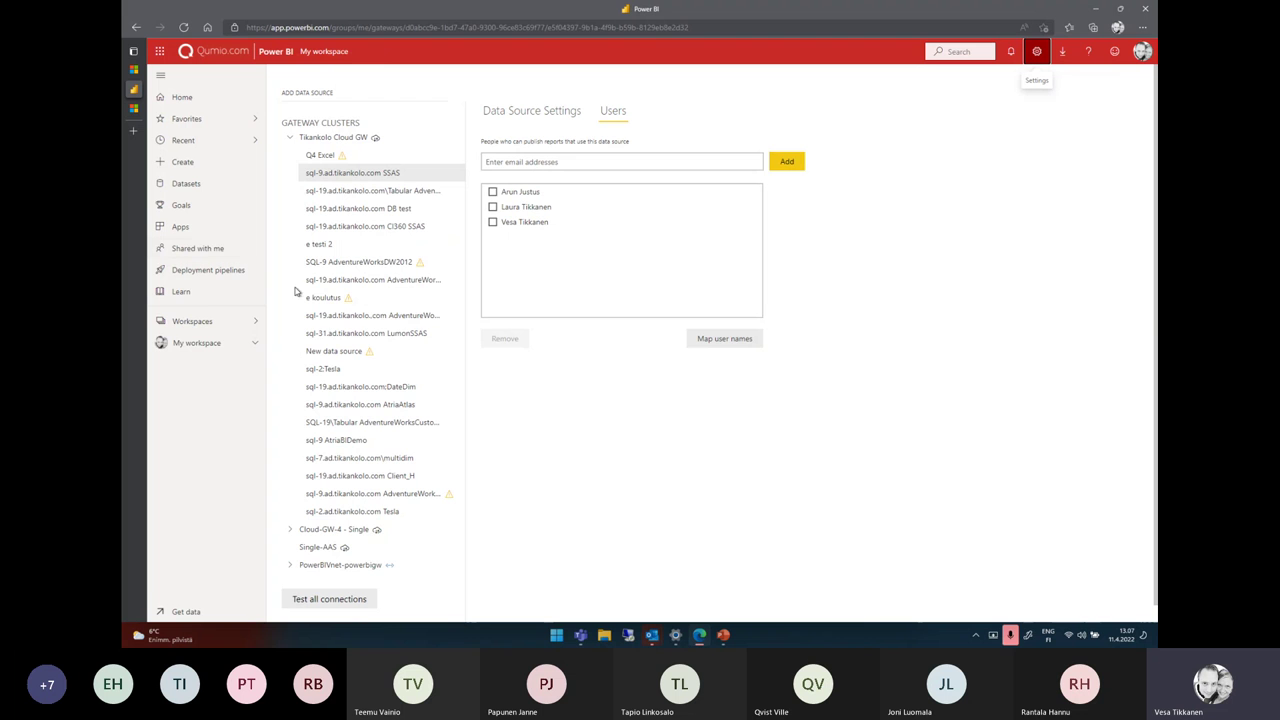
pyautogui.moveTo(135, 110)
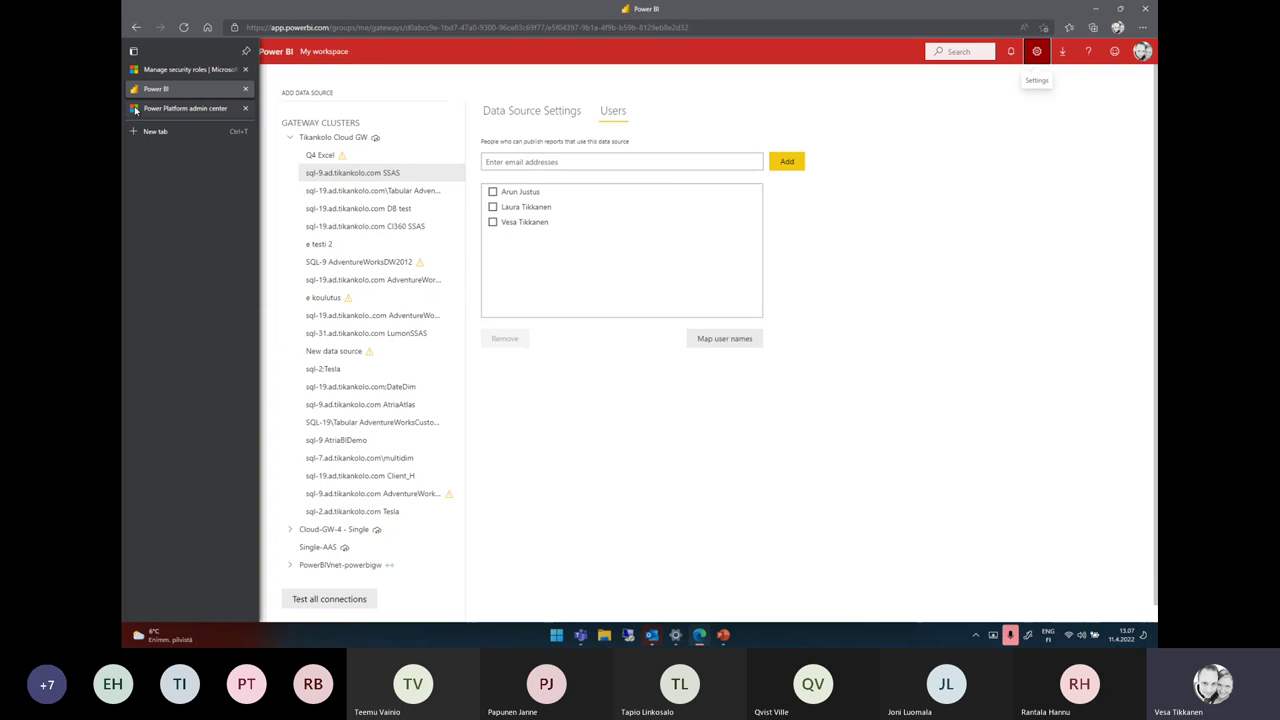
pyautogui.click(135, 109)
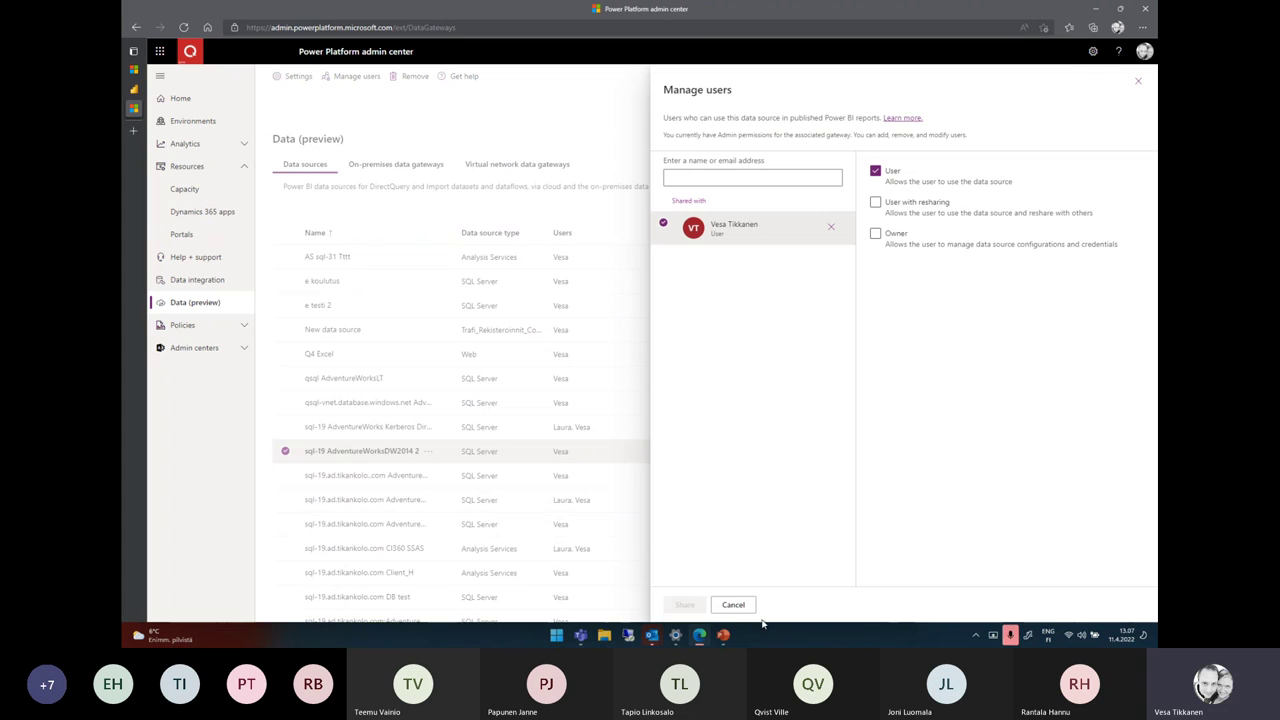
pyautogui.click(733, 604)
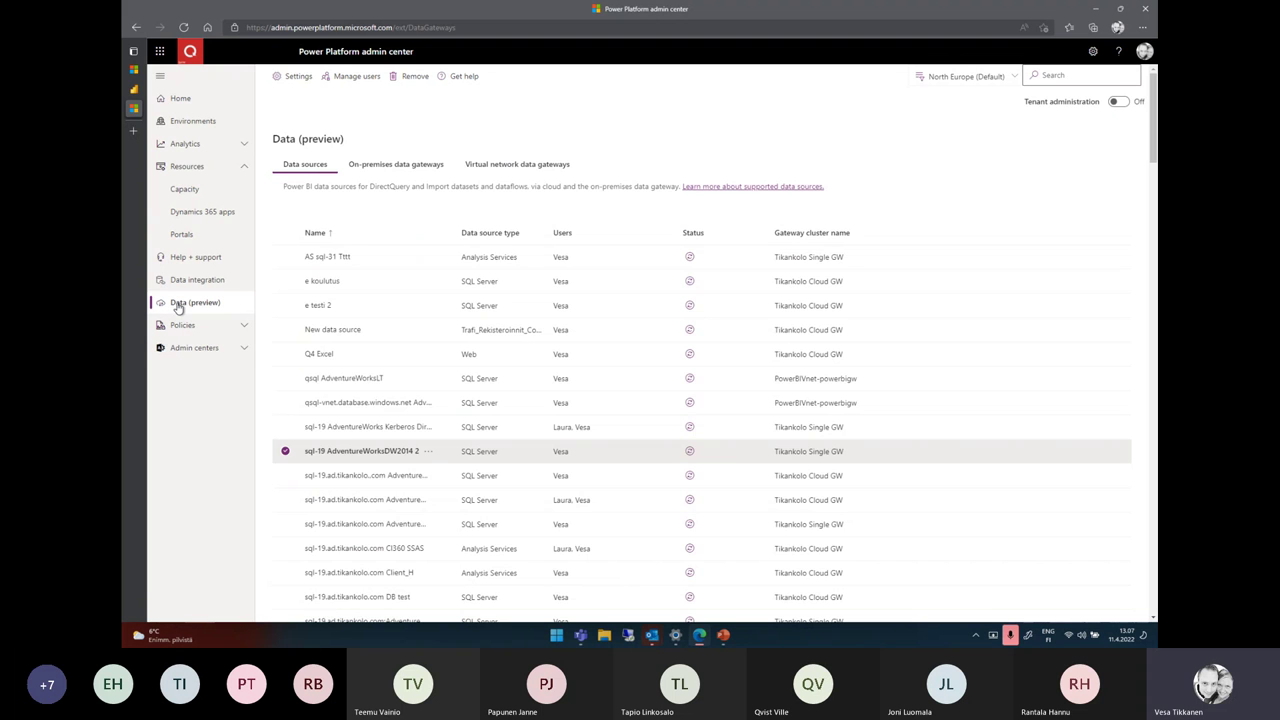
# Step: Toggle the tenant administration view on and off twice, leaving it off
pyautogui.click(1118, 102)
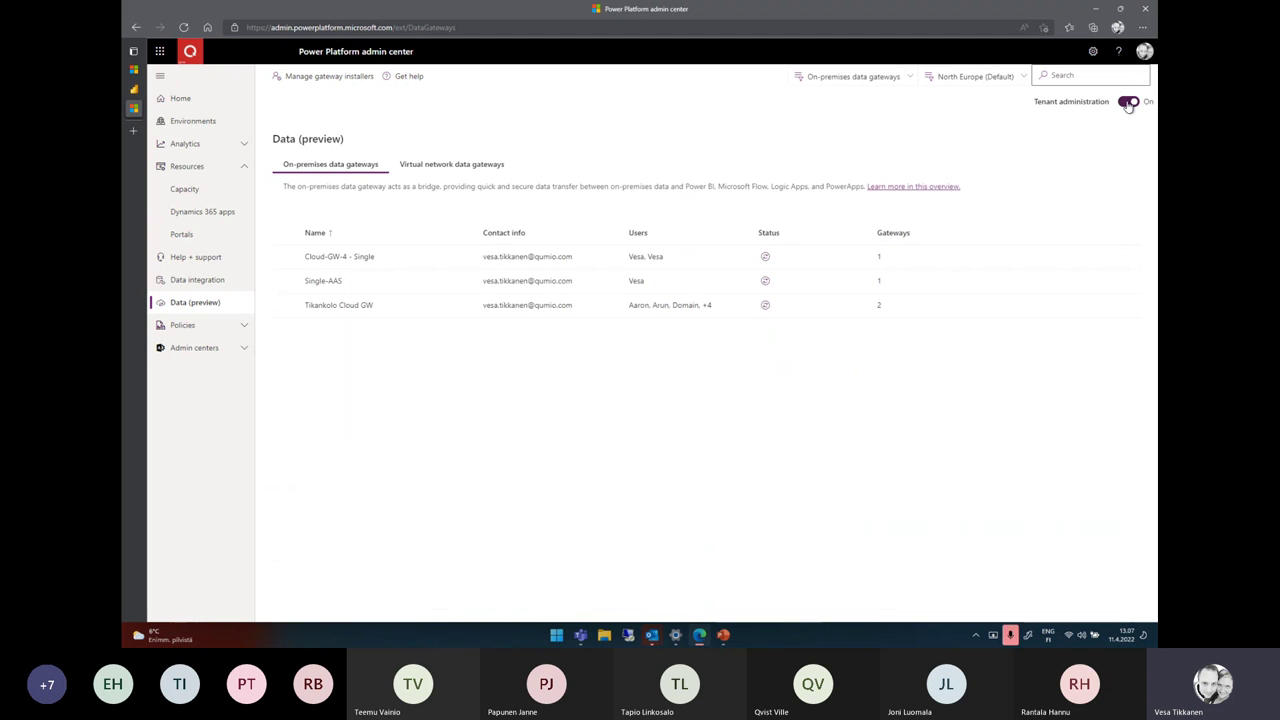
pyautogui.click(1128, 103)
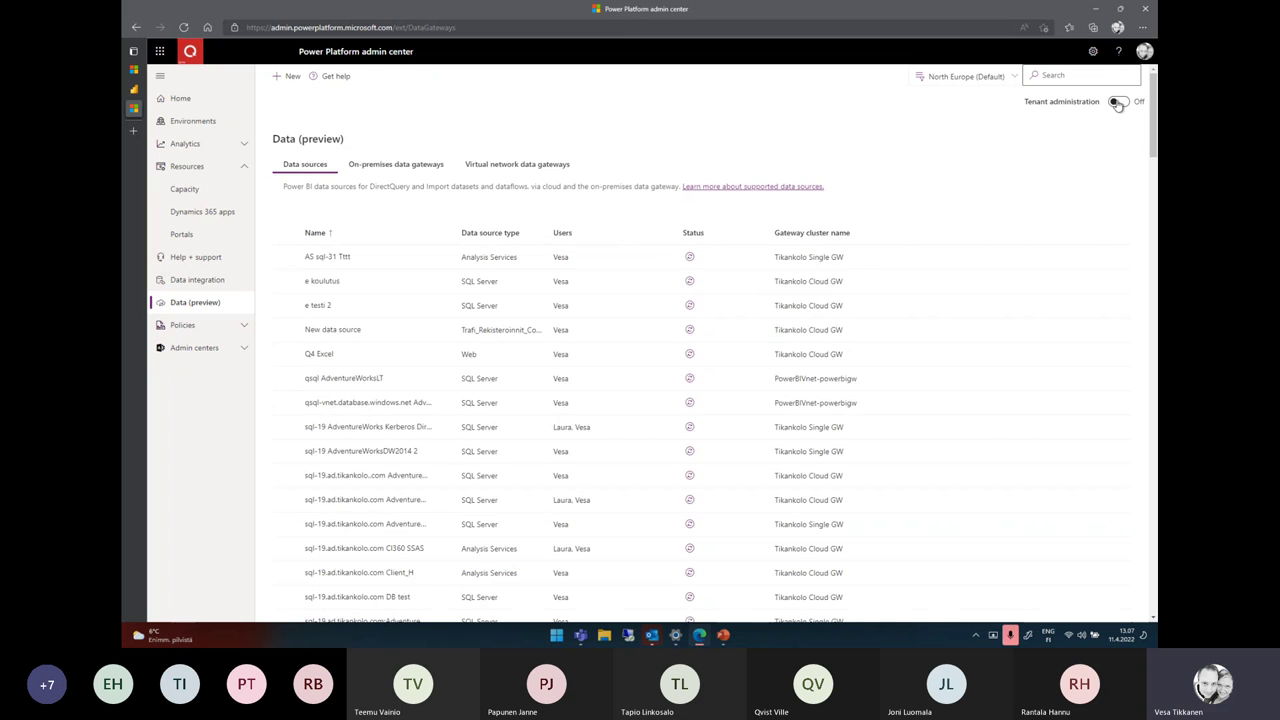
pyautogui.click(1120, 103)
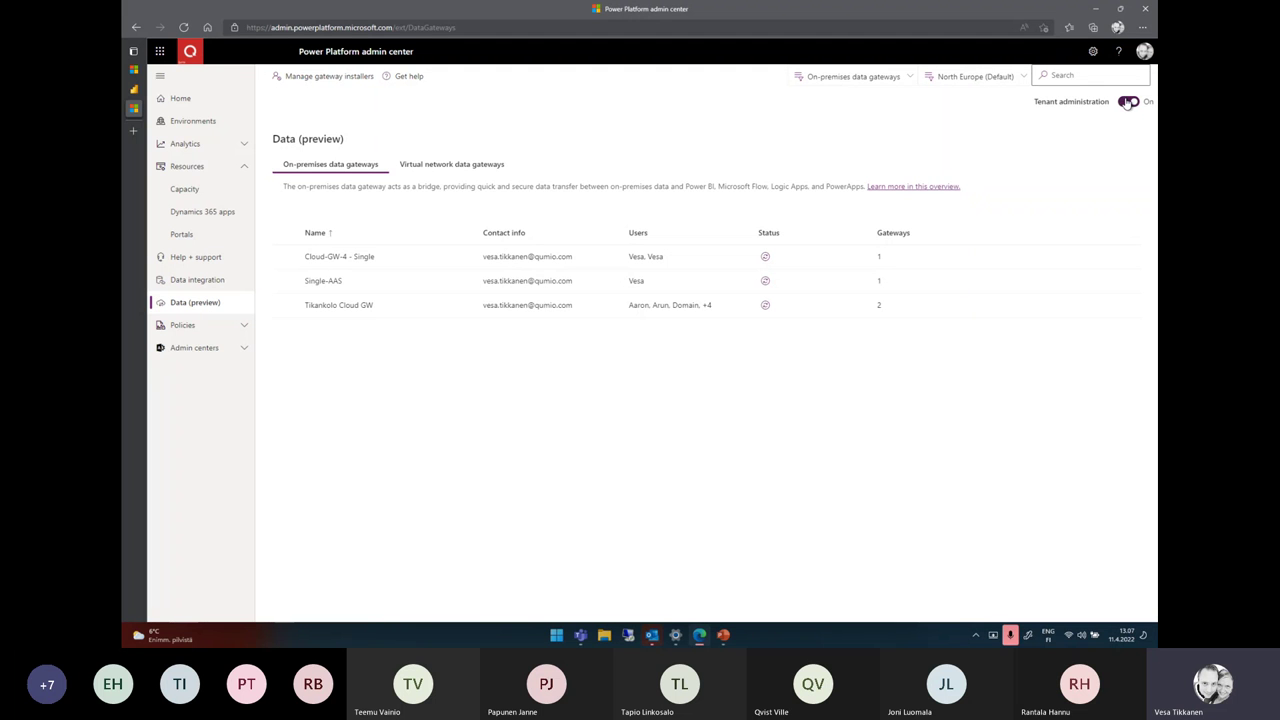
pyautogui.click(1129, 104)
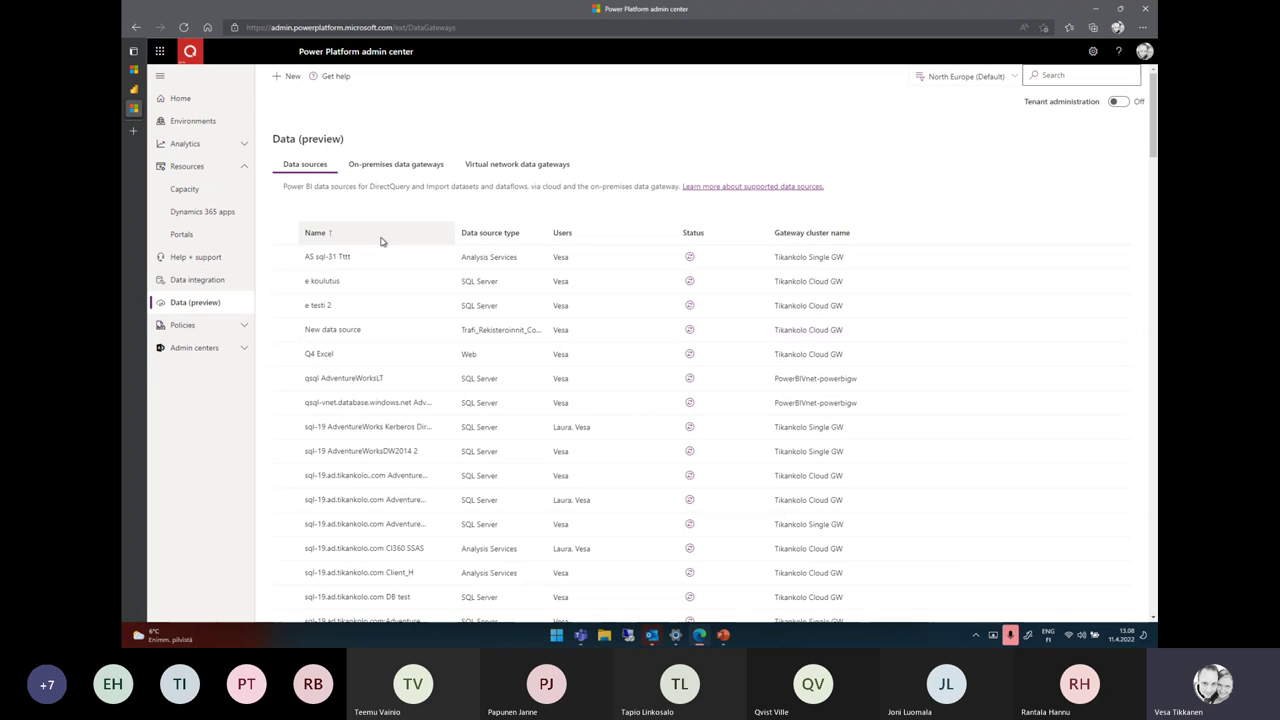
# Step: Check the virtual network data gateways, then return to the on-premises gateways list
pyautogui.click(402, 166)
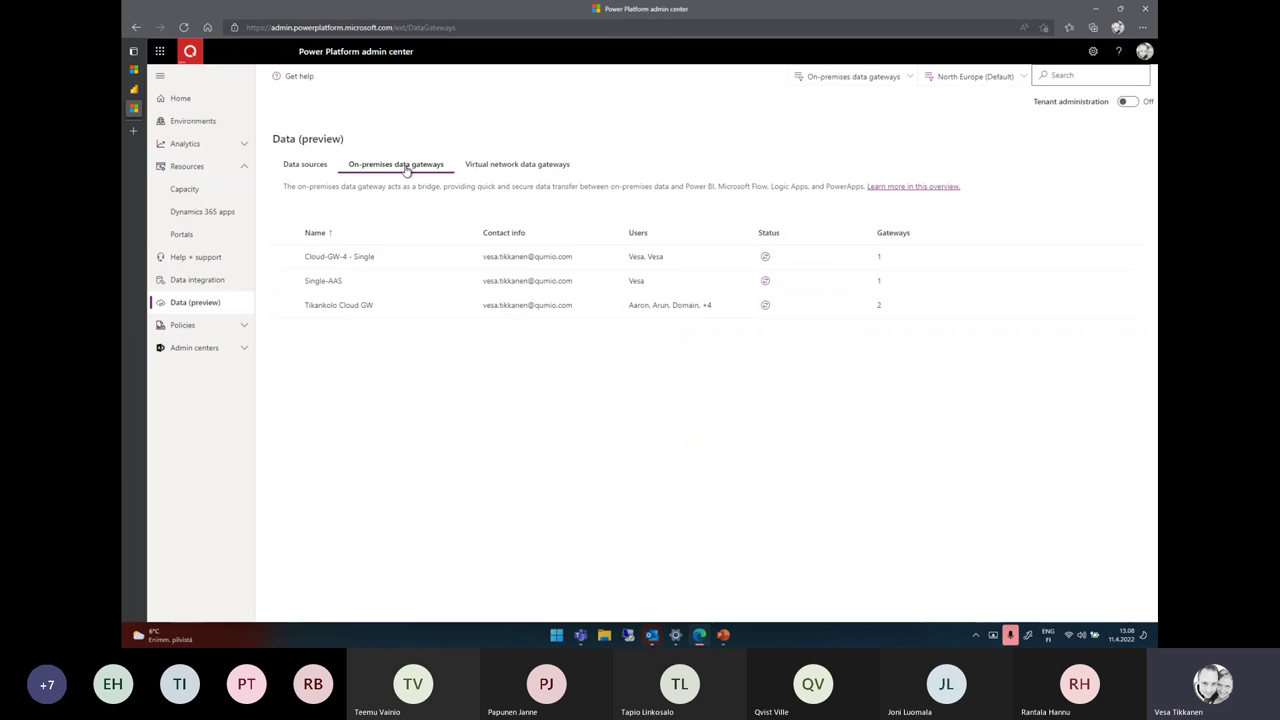
pyautogui.click(521, 167)
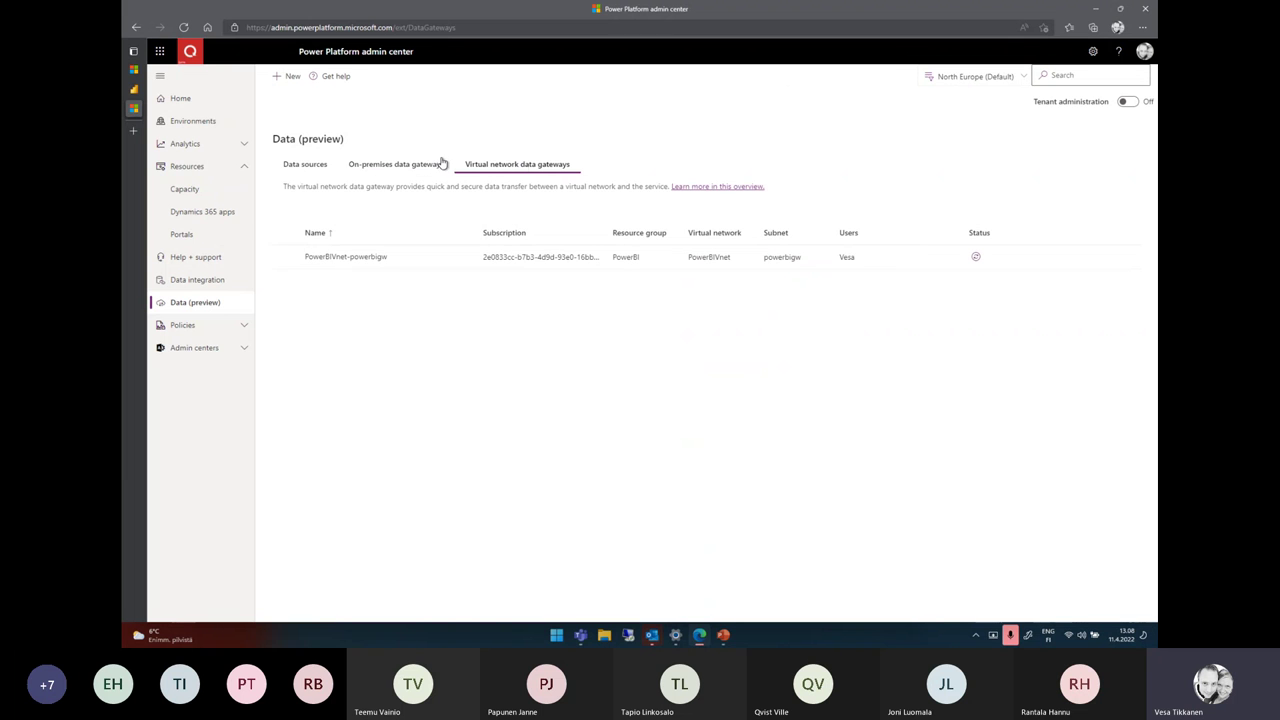
pyautogui.click(397, 166)
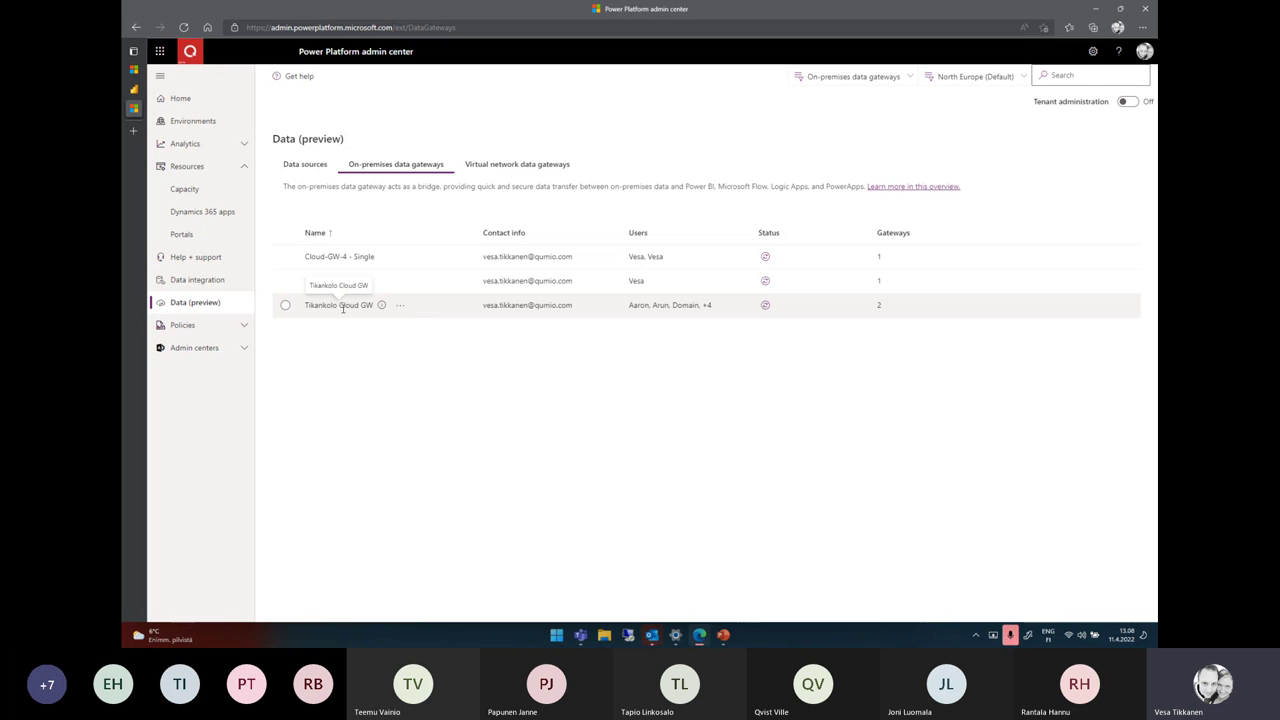
# Step: Open Manage users for Tikankolo Cloud GW and select the first shared user
pyautogui.click(400, 305)
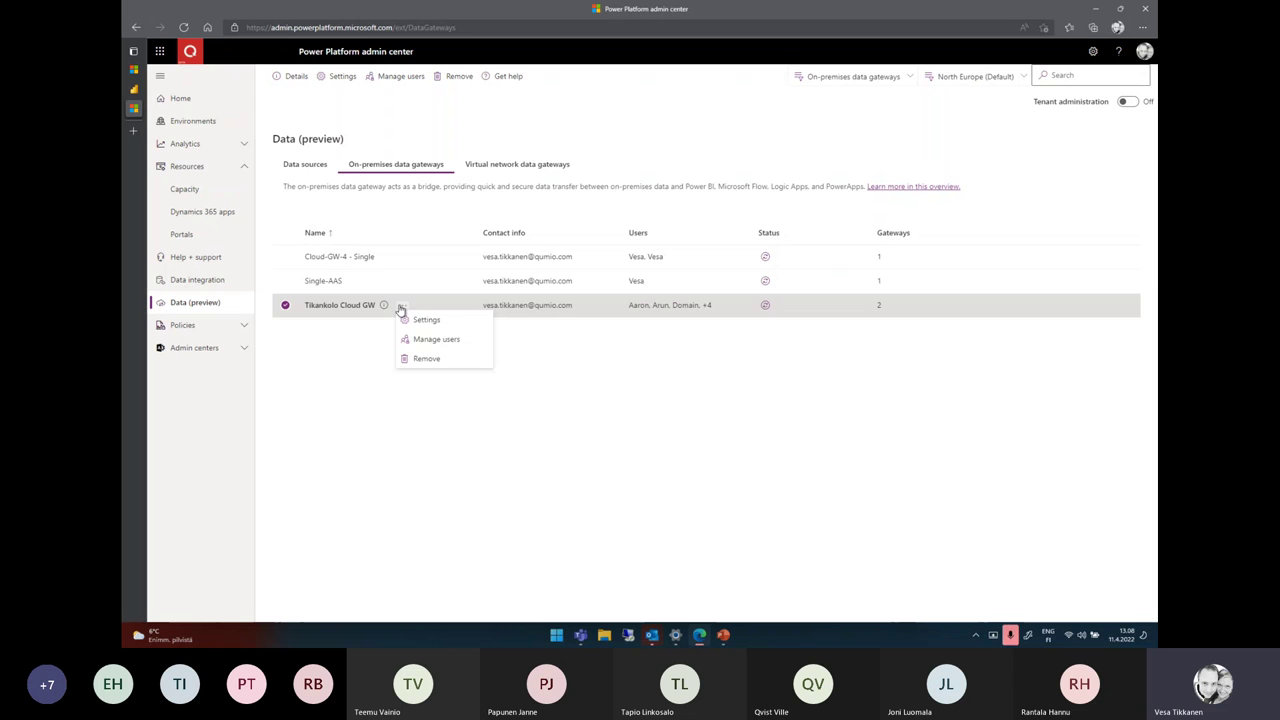
pyautogui.click(432, 340)
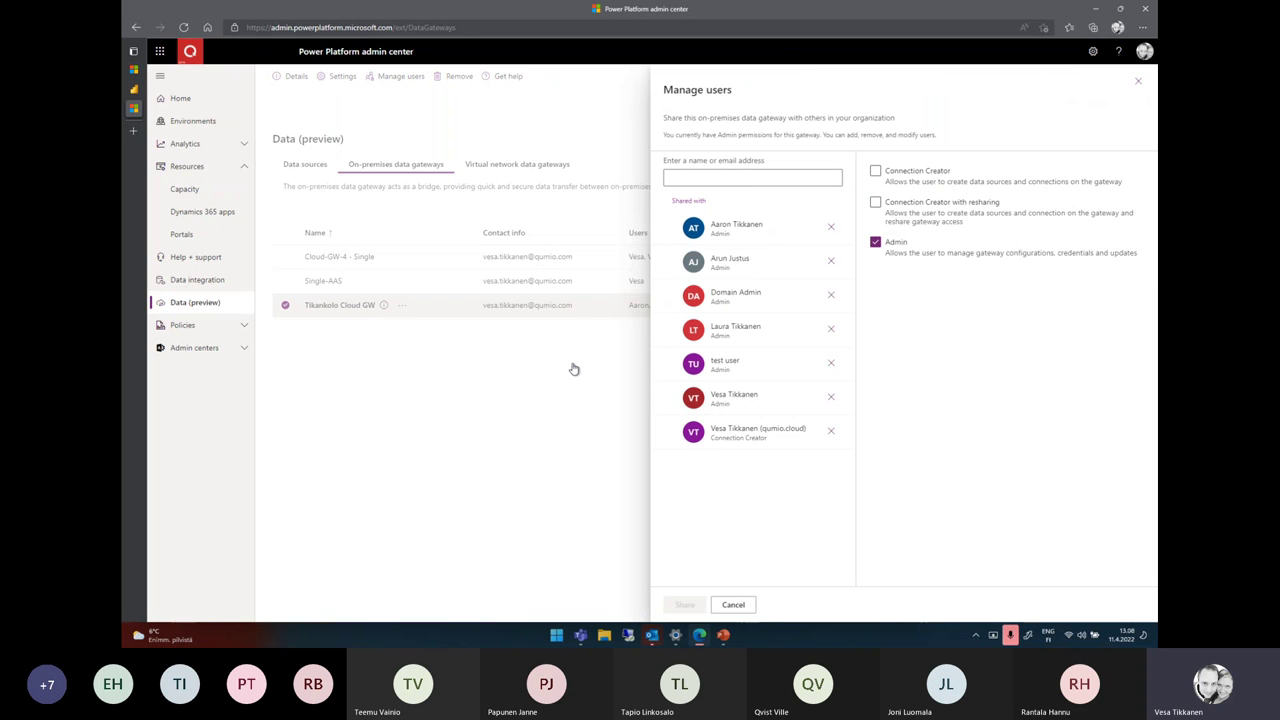
pyautogui.click(776, 231)
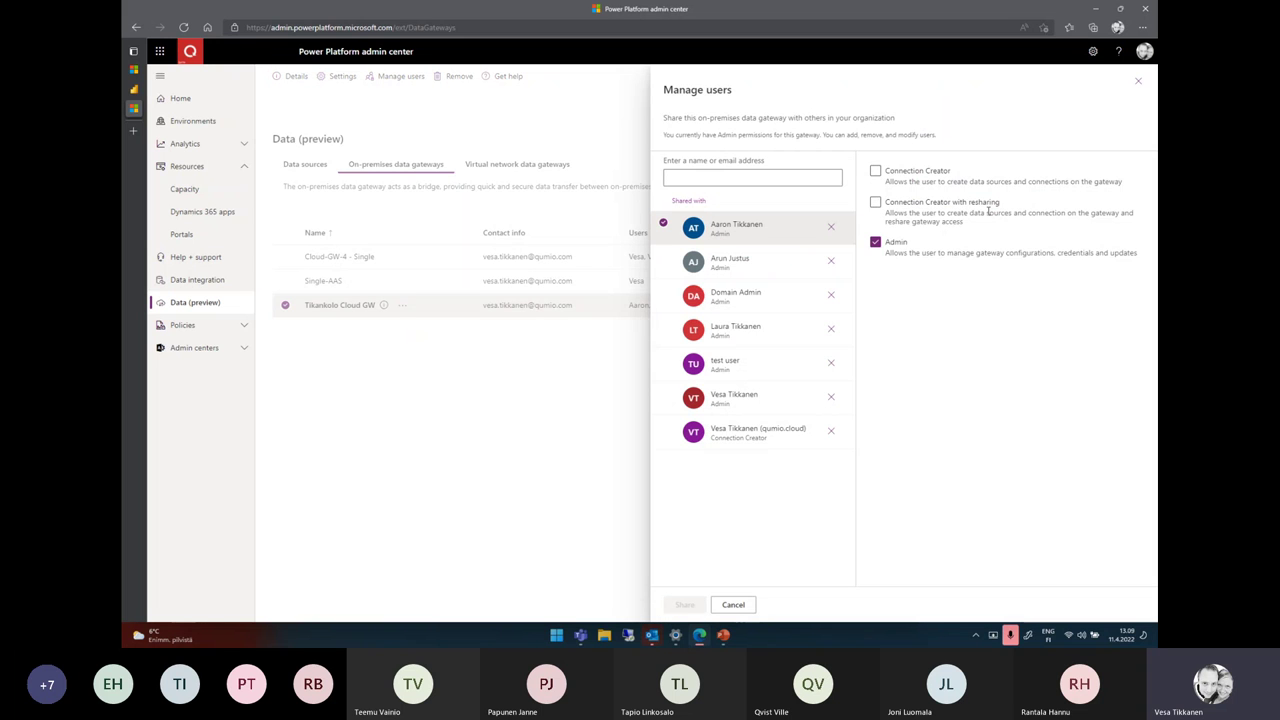
# Step: Share as Connection Creator without DB2, Impala, Informix, MySQL, Oracle, PostgreSQL, SAP ERP, Teradata
pyautogui.click(875, 172)
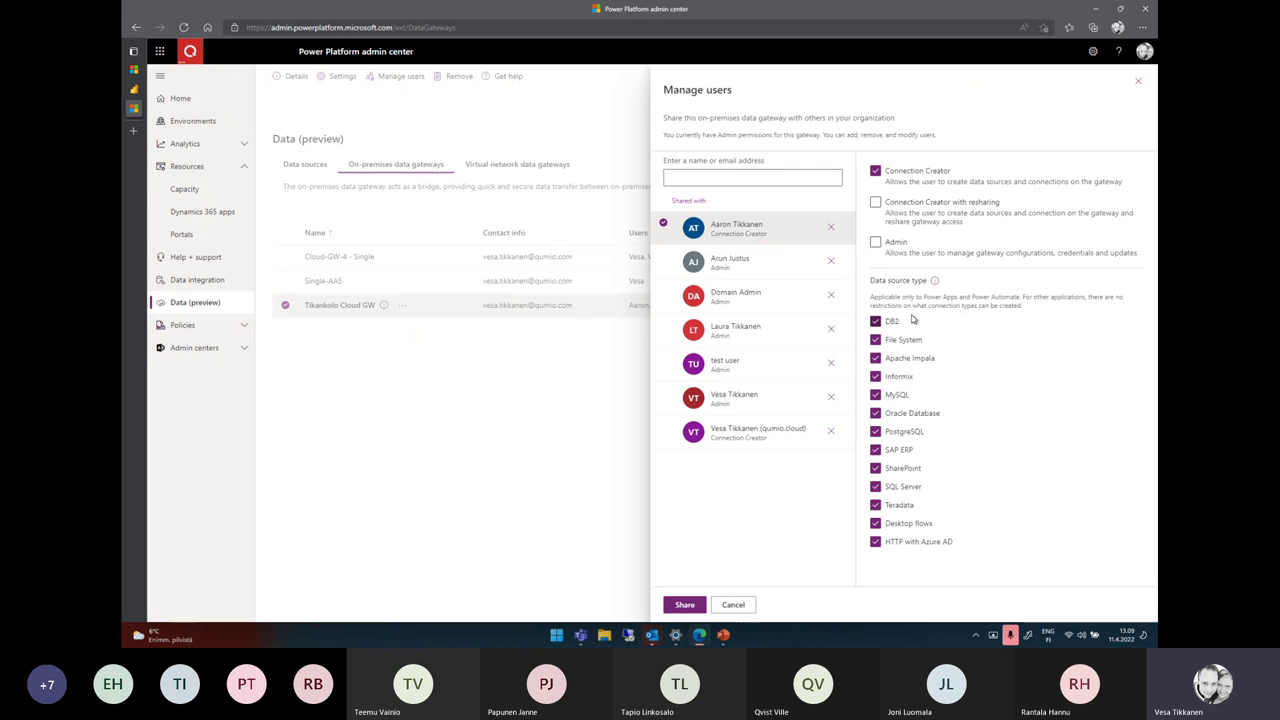
pyautogui.click(876, 322)
pyautogui.click(876, 358)
pyautogui.click(876, 376)
pyautogui.click(876, 394)
pyautogui.click(876, 414)
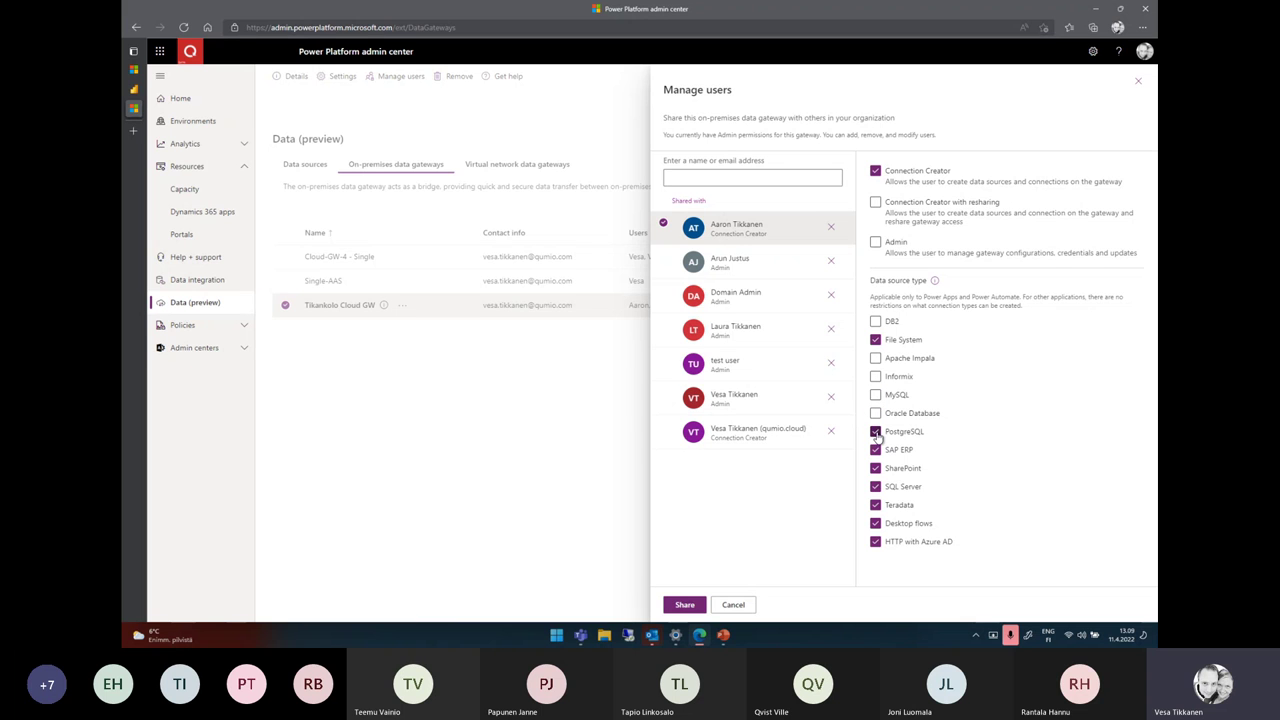
pyautogui.click(876, 432)
pyautogui.click(876, 451)
pyautogui.click(876, 505)
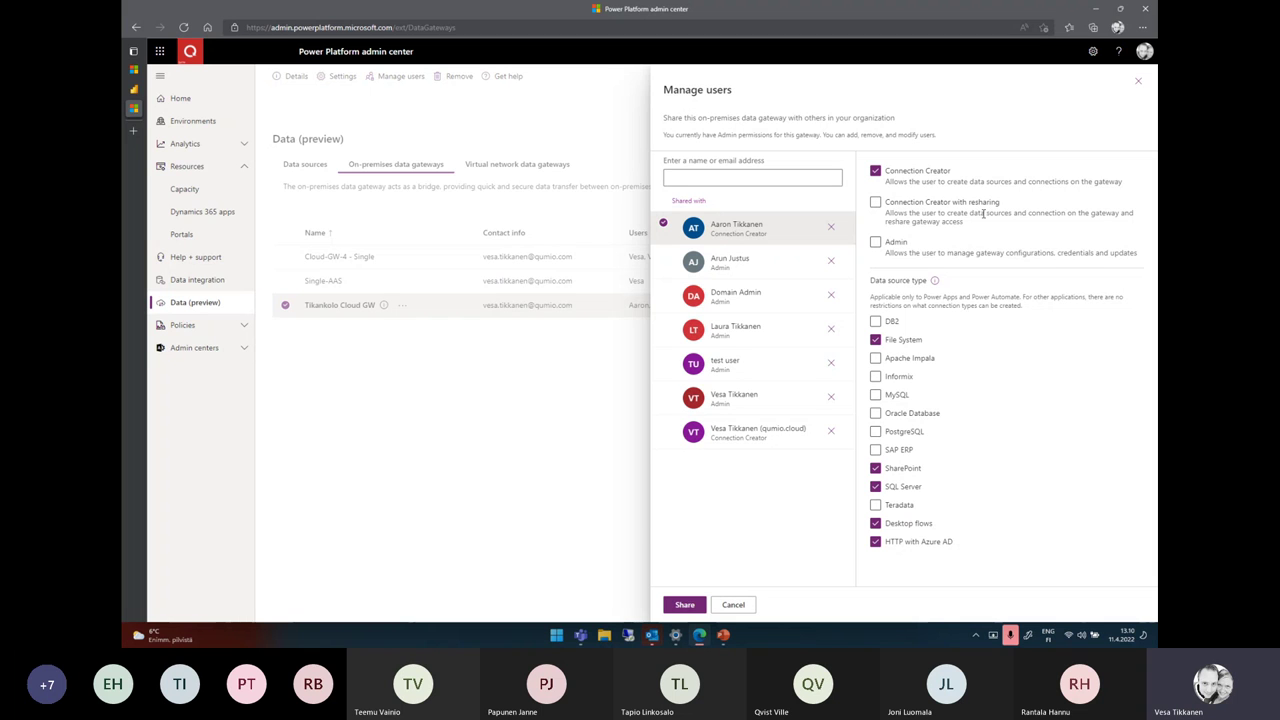
pyautogui.click(675, 604)
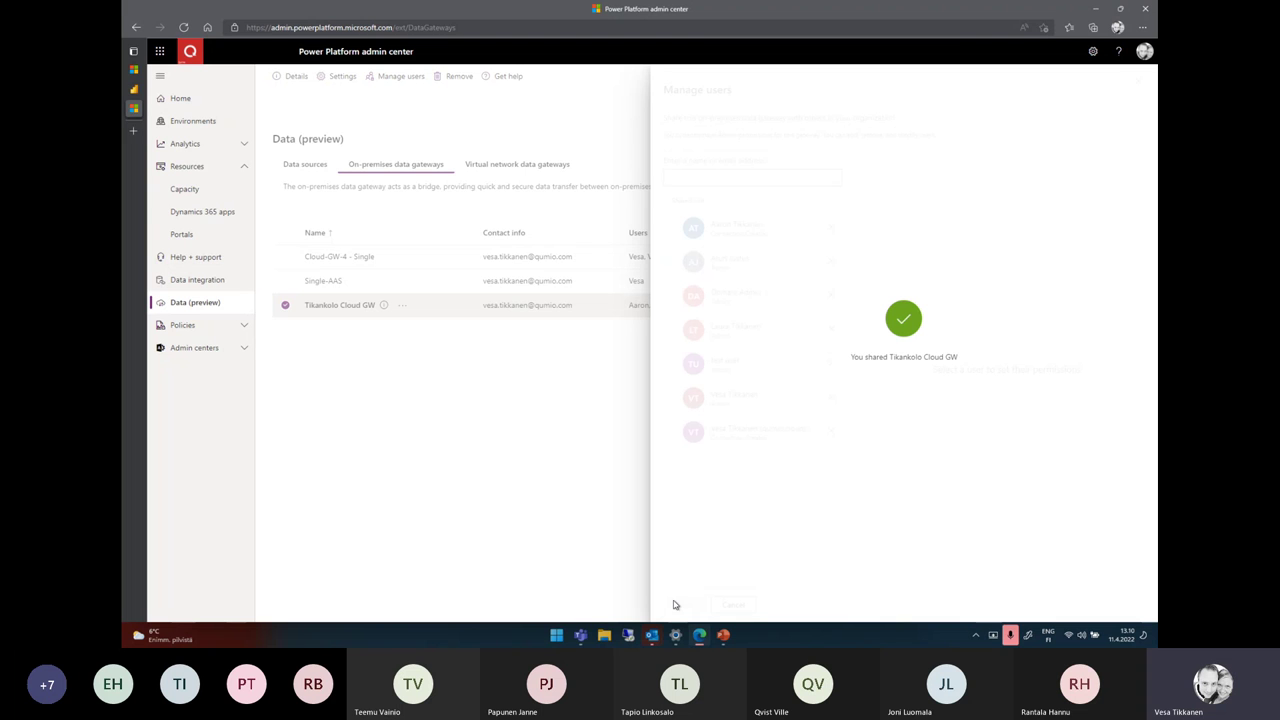
# Step: Dismiss the sharing confirmation and switch to the Data sources tab
pyautogui.click(597, 459)
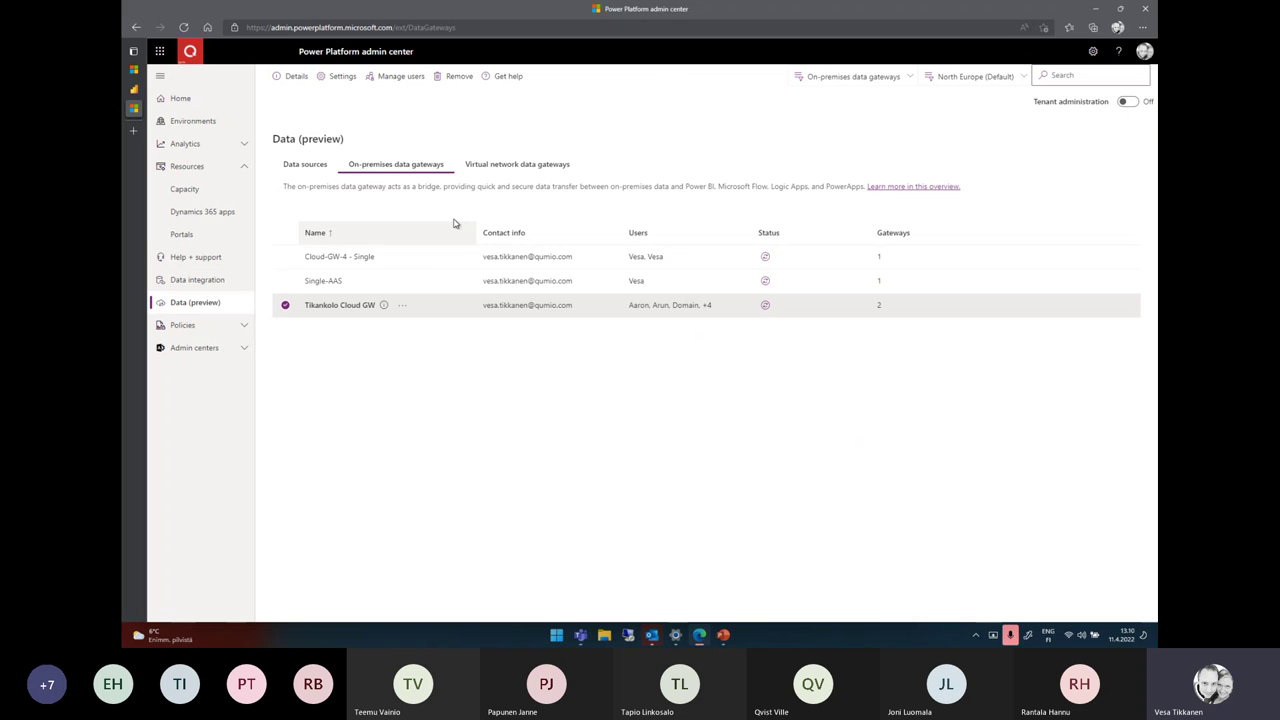
pyautogui.click(302, 167)
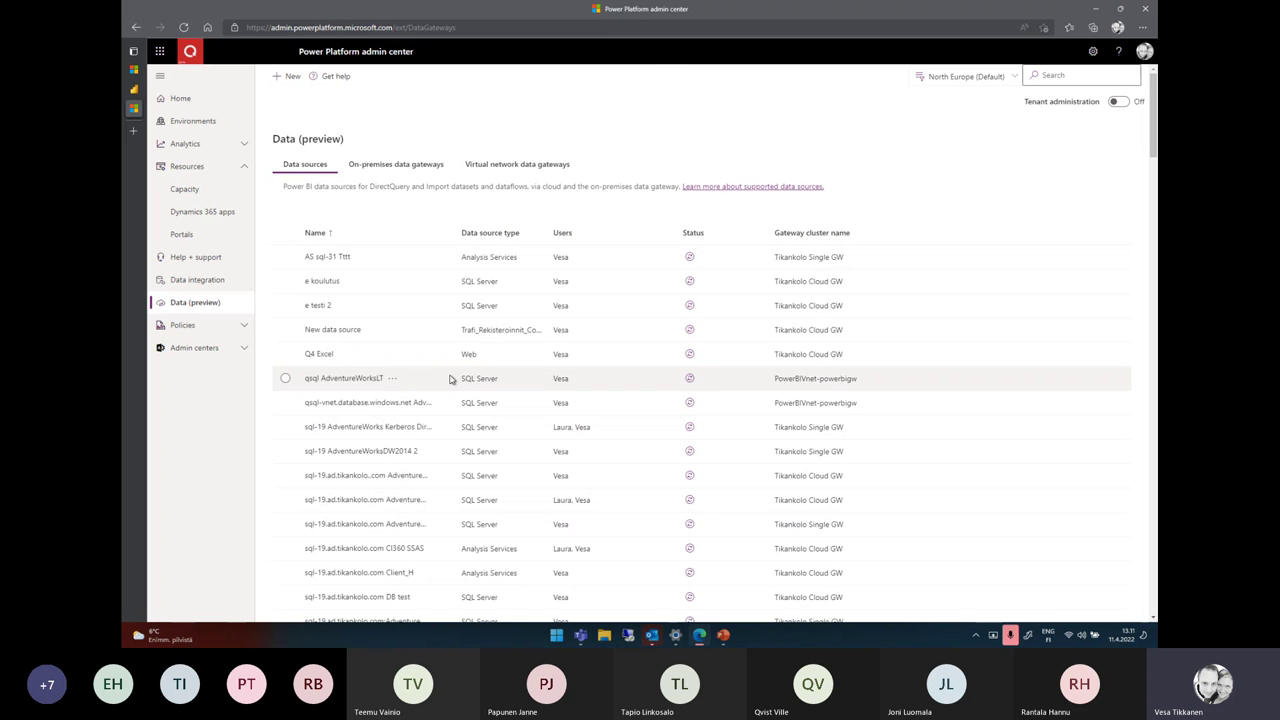
# Step: Scroll to the sql-19.ad.tikankolo.com:DateDim data source and choose Manage users from its actions
pyautogui.scroll(-2, 452, 410)
pyautogui.scroll(-3, 455, 413)
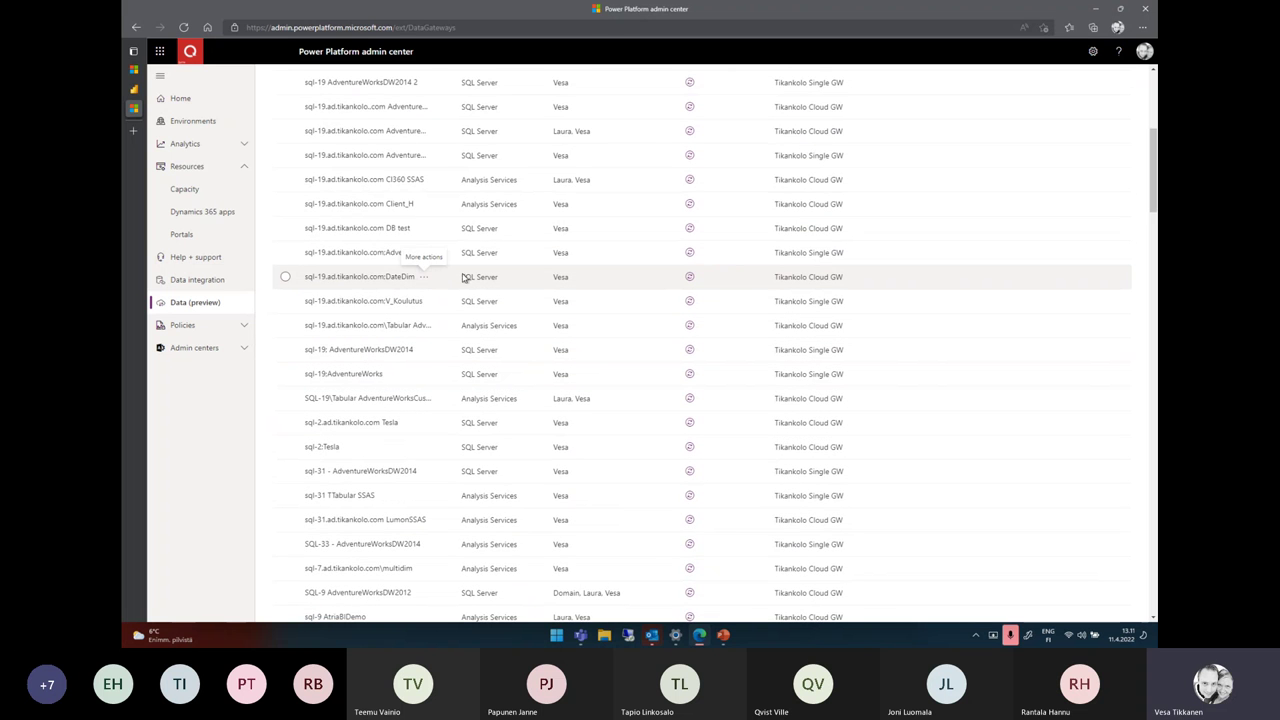
pyautogui.click(419, 279)
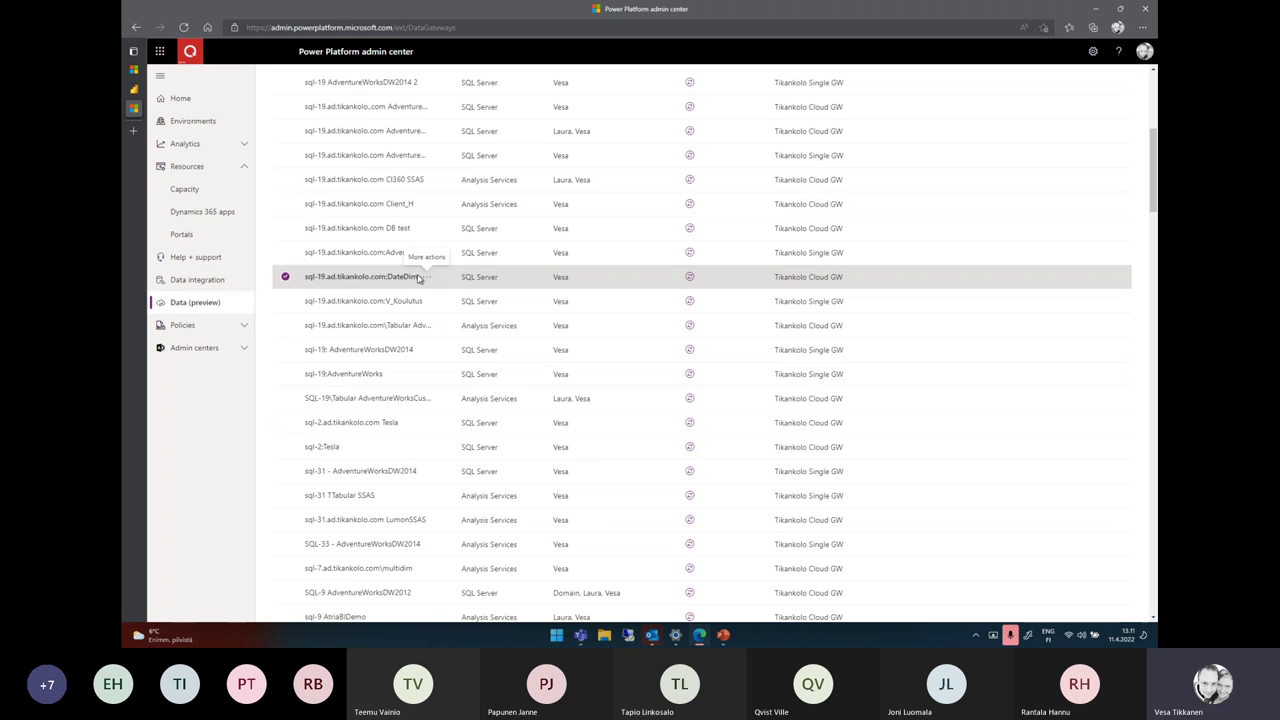
pyautogui.click(427, 278)
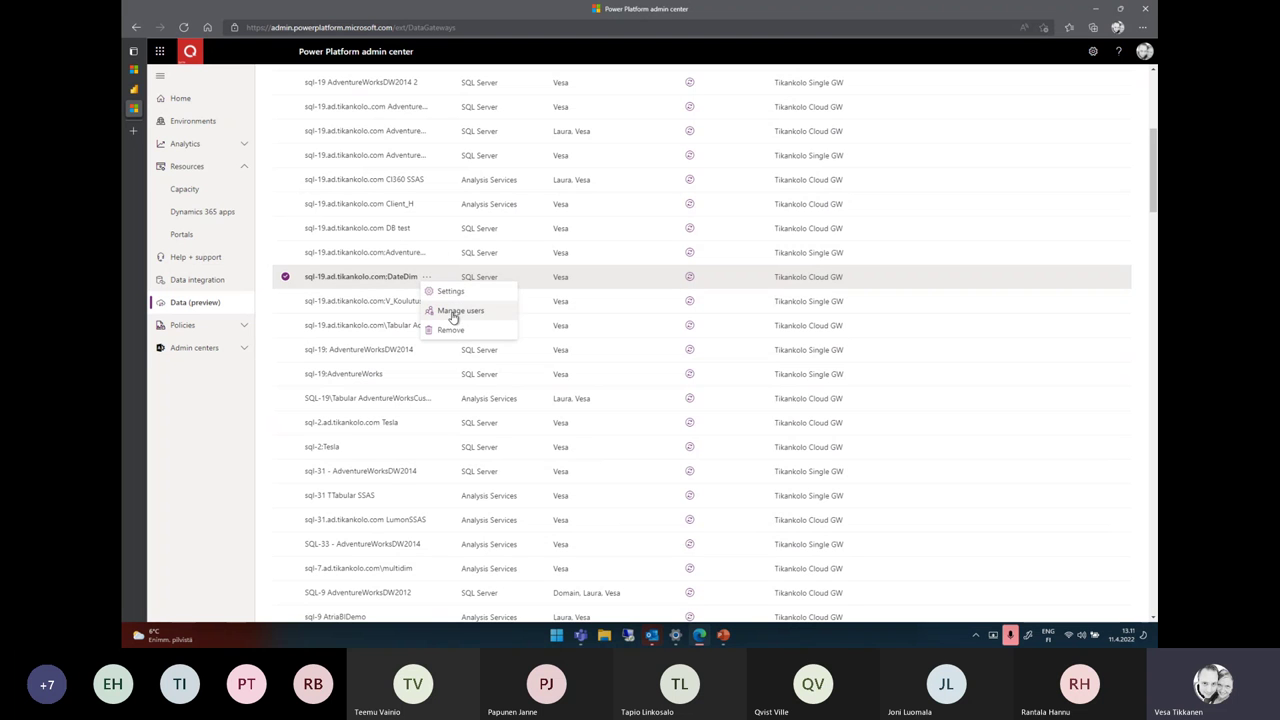
pyautogui.click(455, 311)
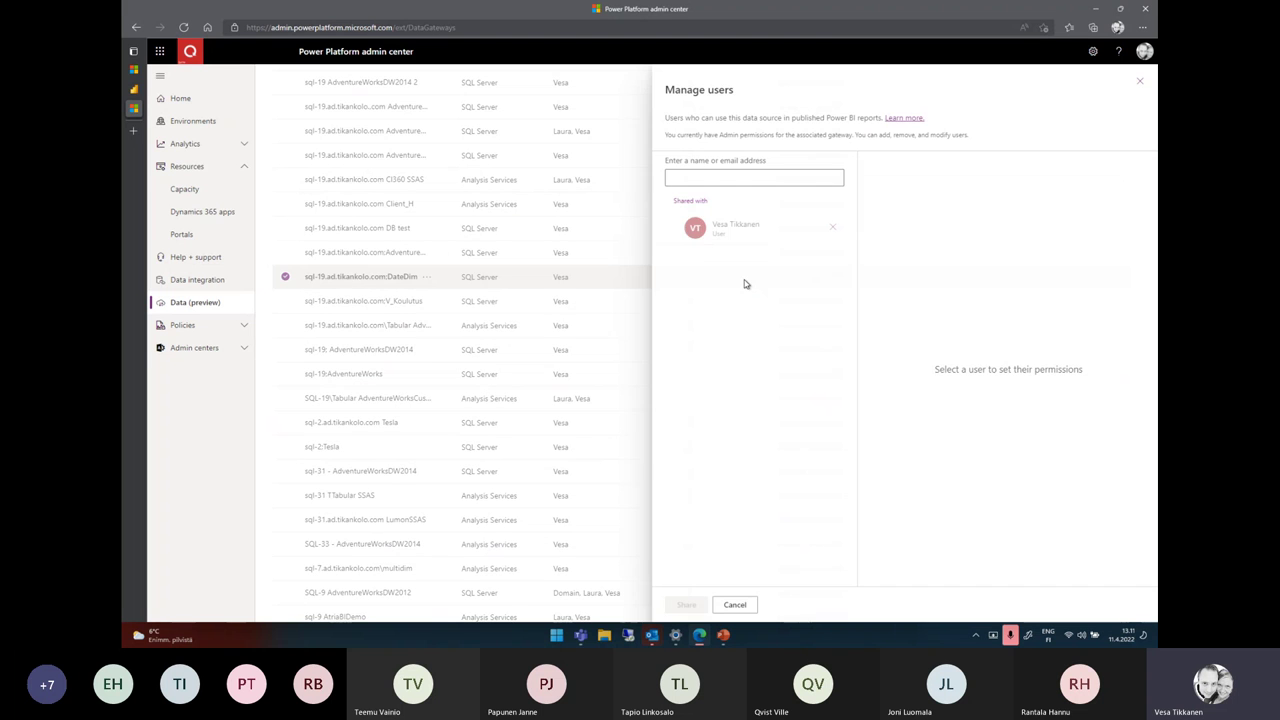
# Step: Add a suggested colleague as a new DateDim user and select their row
pyautogui.click(705, 175)
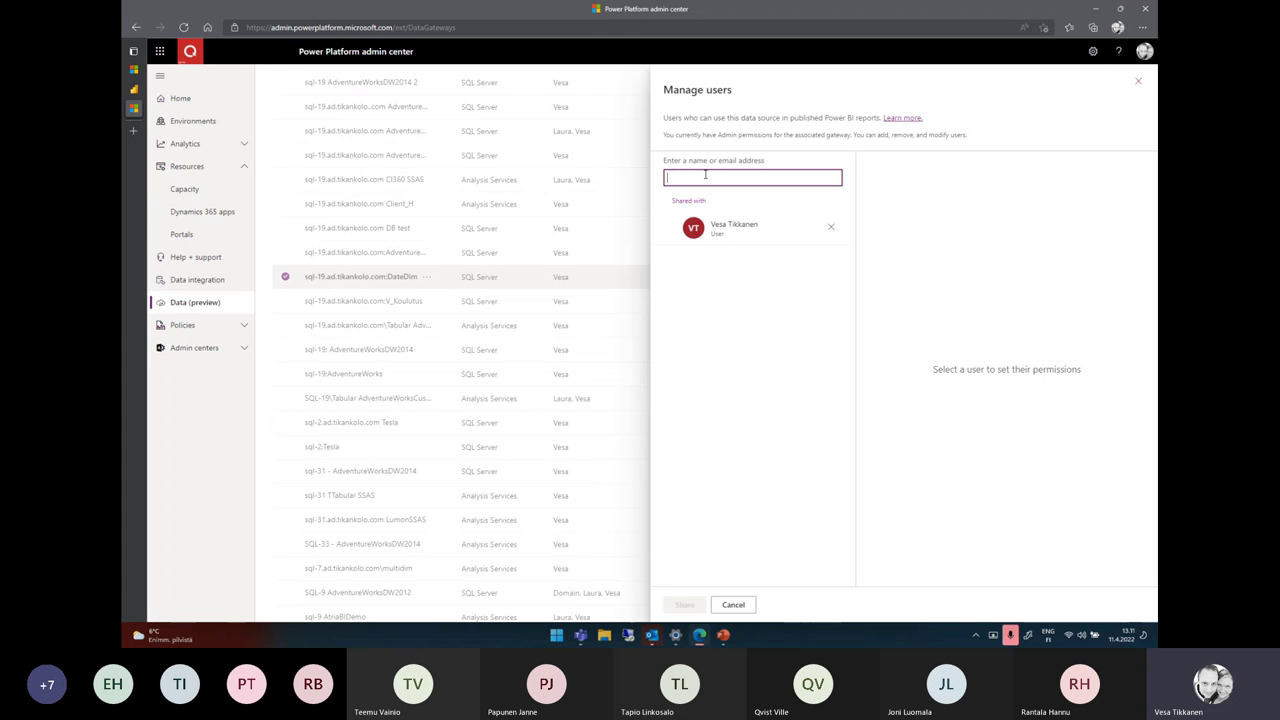
pyautogui.write('Laura Tikkanen')
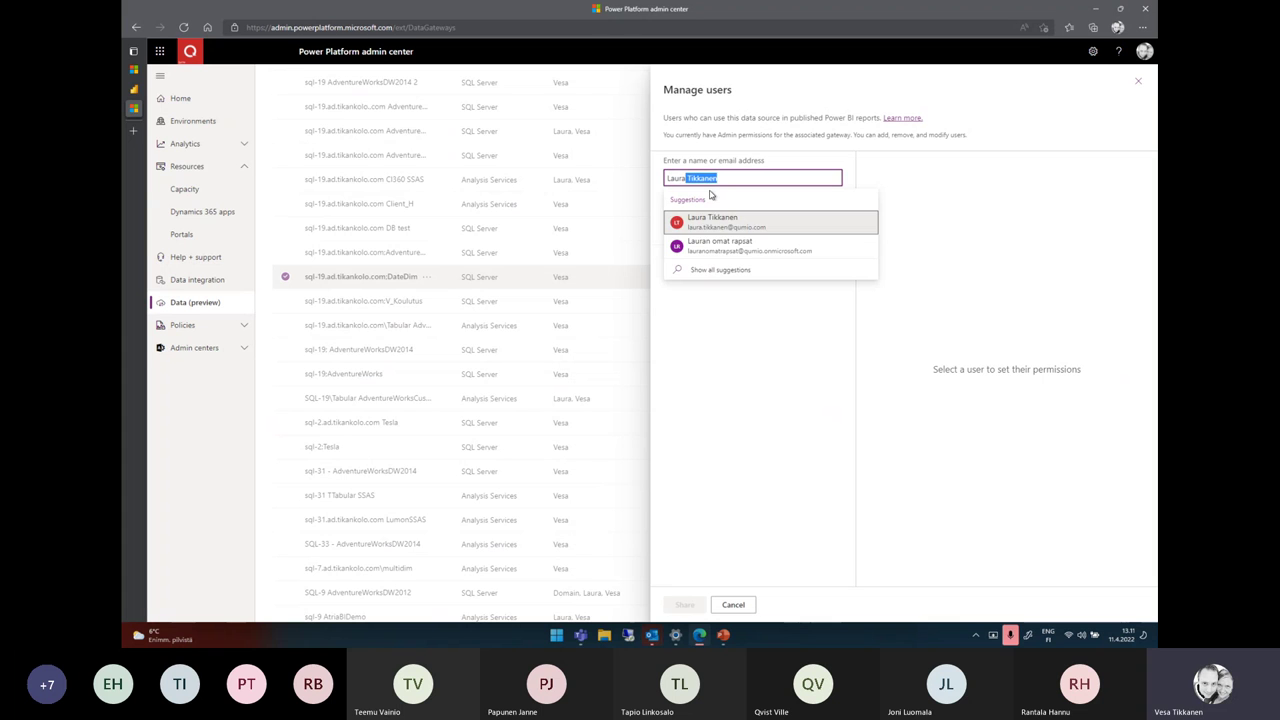
pyautogui.click(707, 222)
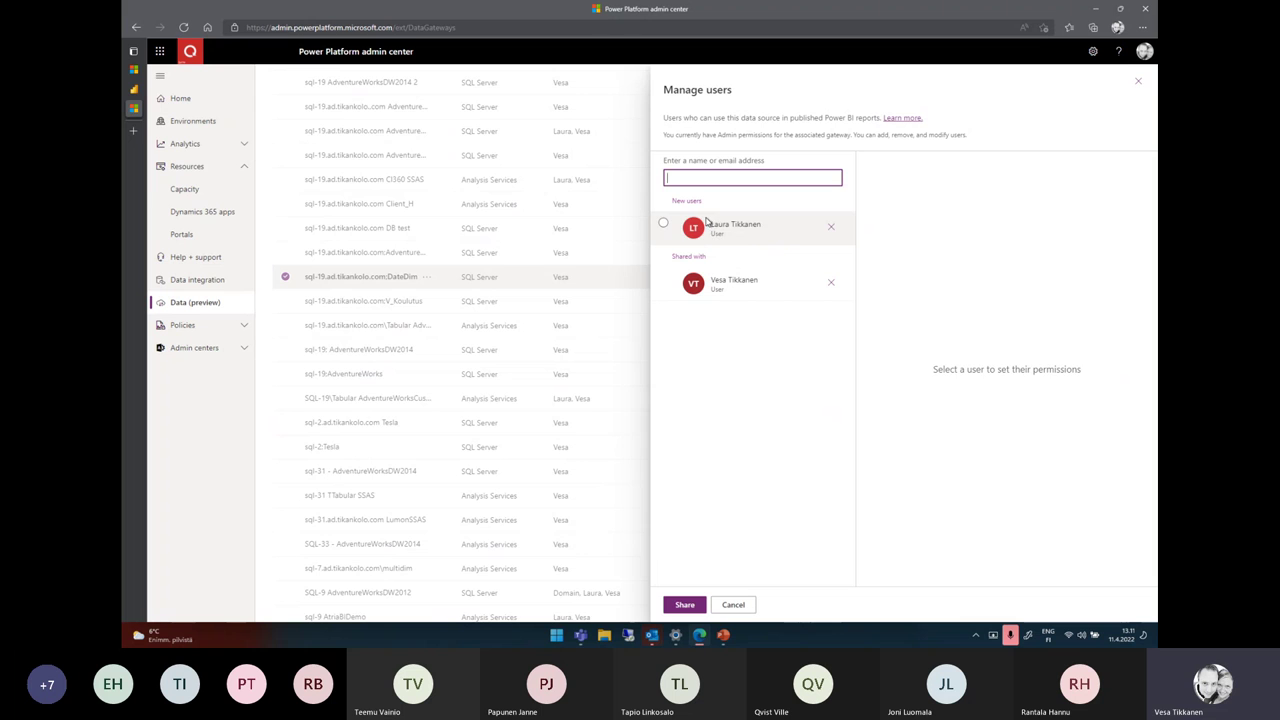
pyautogui.click(760, 233)
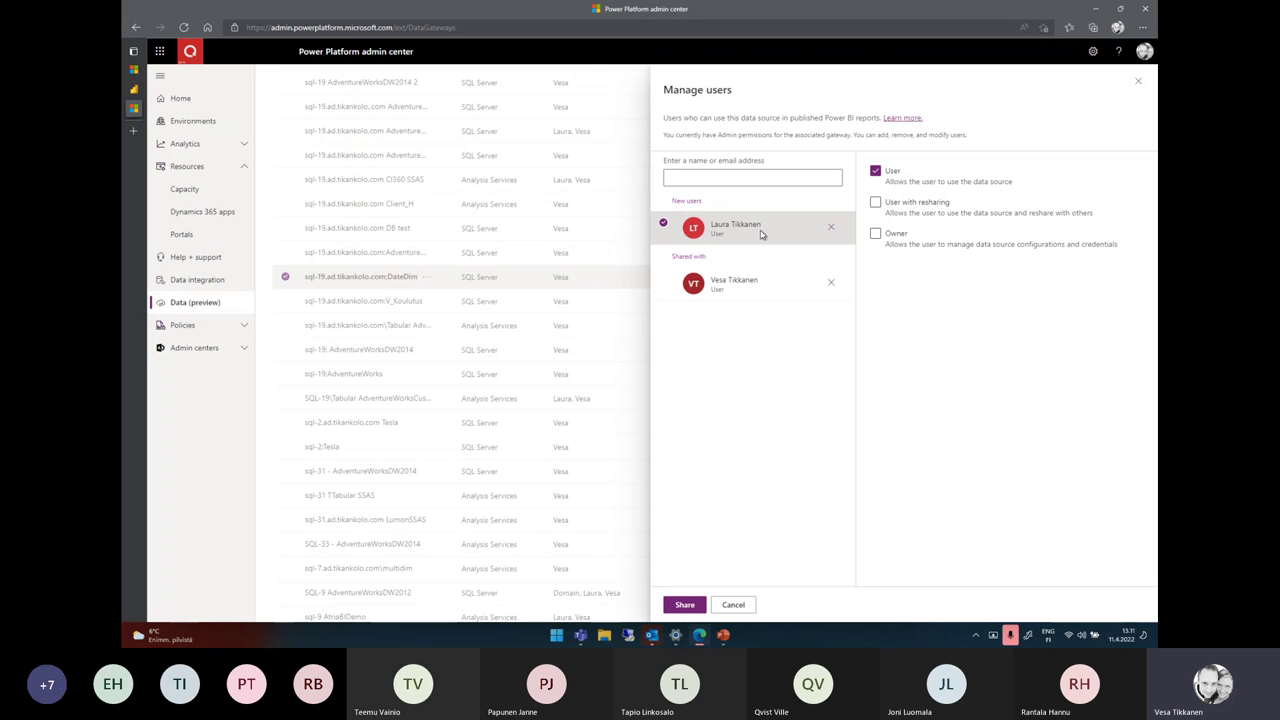
# Step: Grant the new user resharing and Owner permissions on the DateDim data source
pyautogui.click(875, 202)
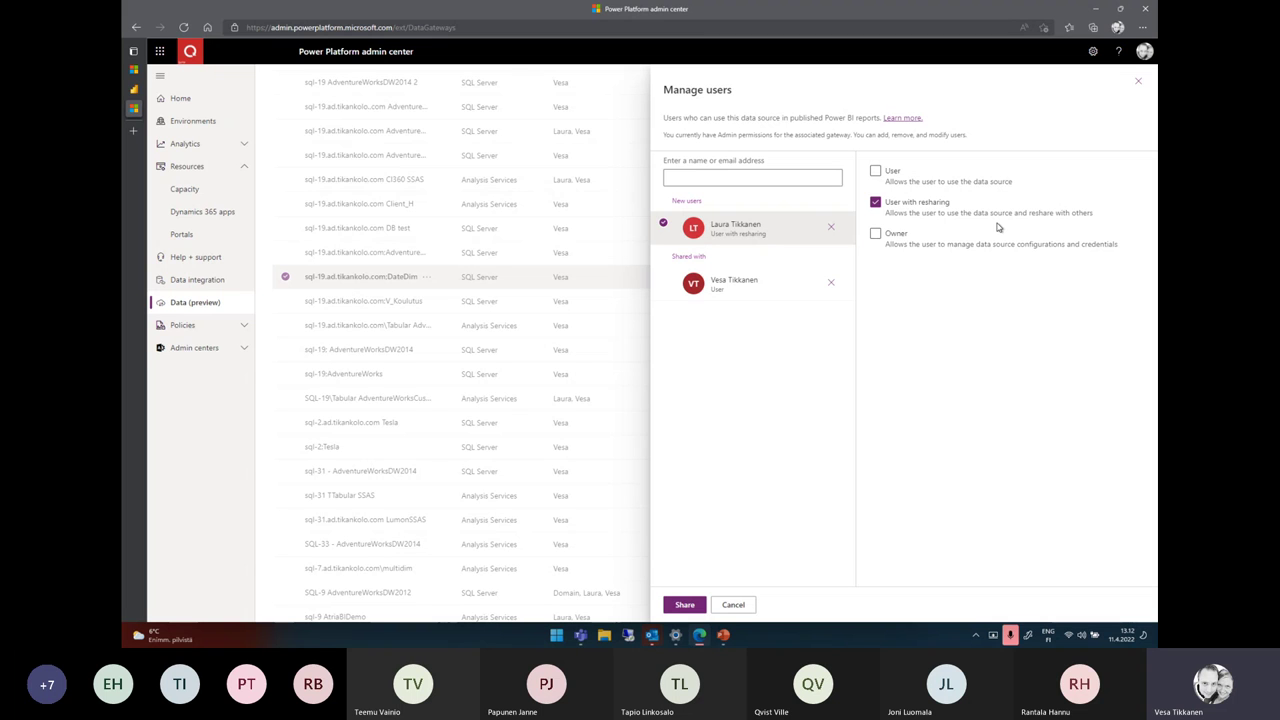
pyautogui.click(876, 234)
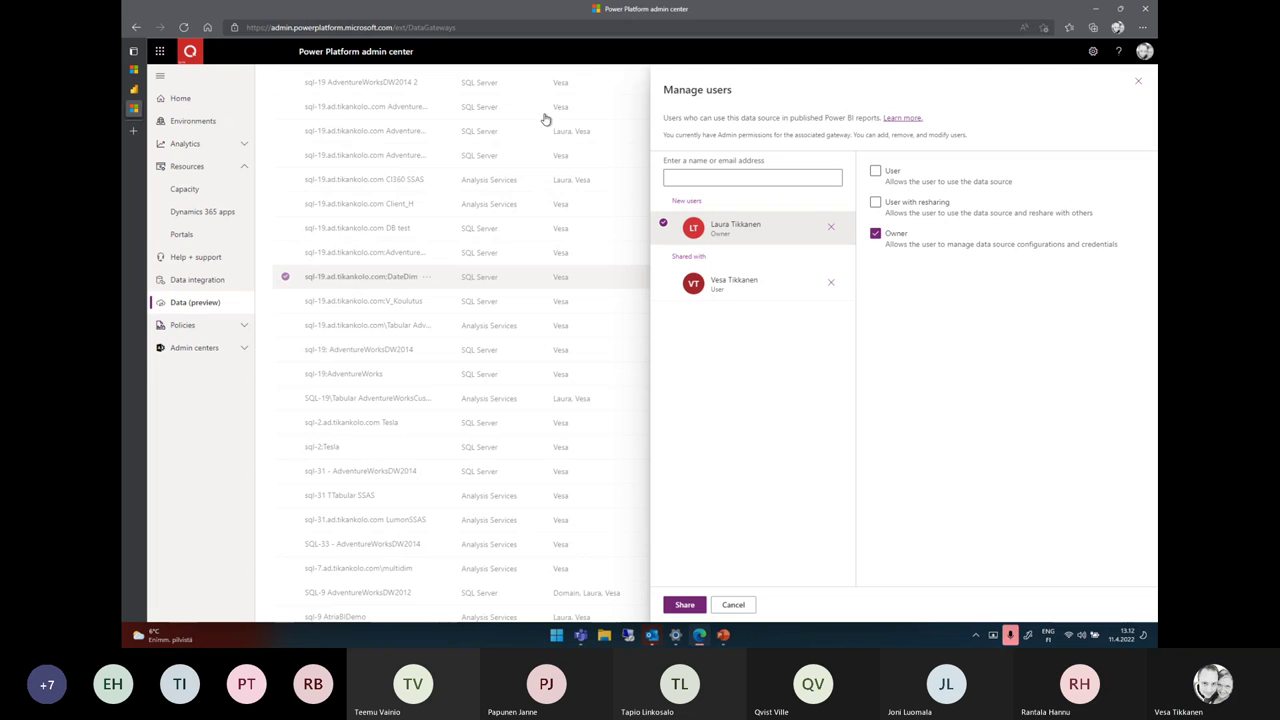
pyautogui.click(140, 90)
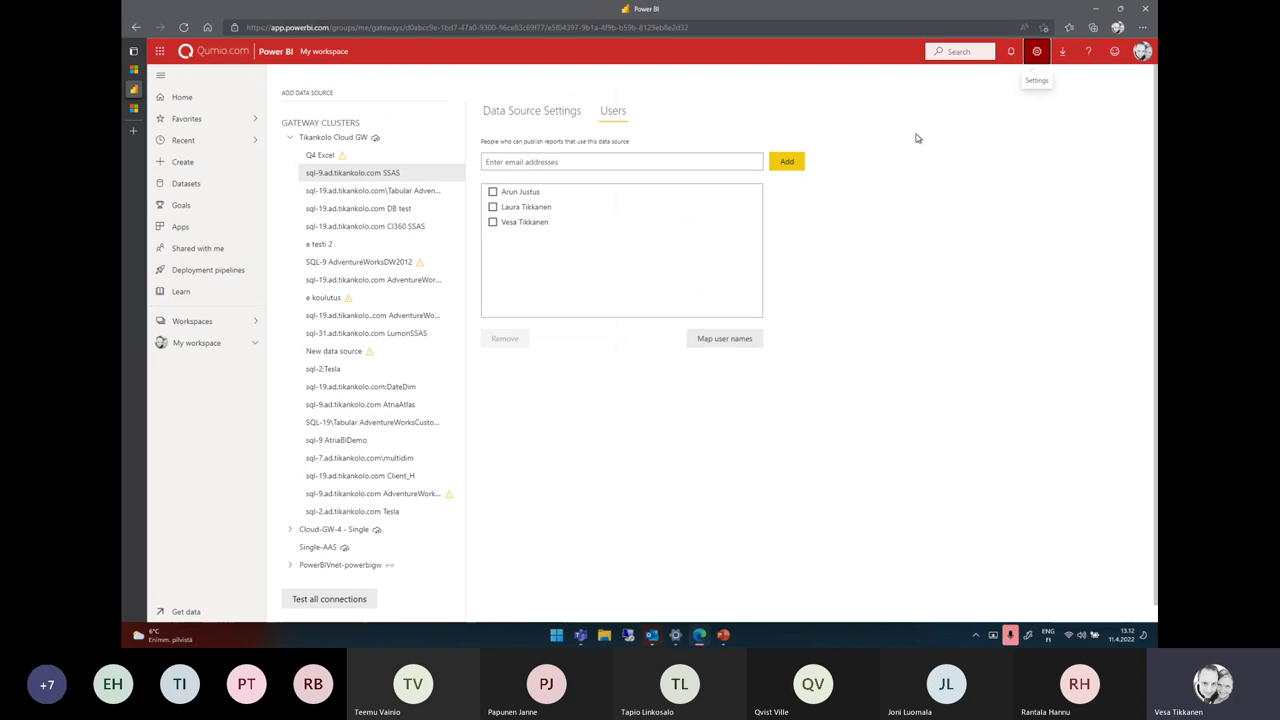
# Step: Show the Data Source Settings for the sql-9.ad.tikankolo.com SSAS gateway data source
pyautogui.click(1036, 58)
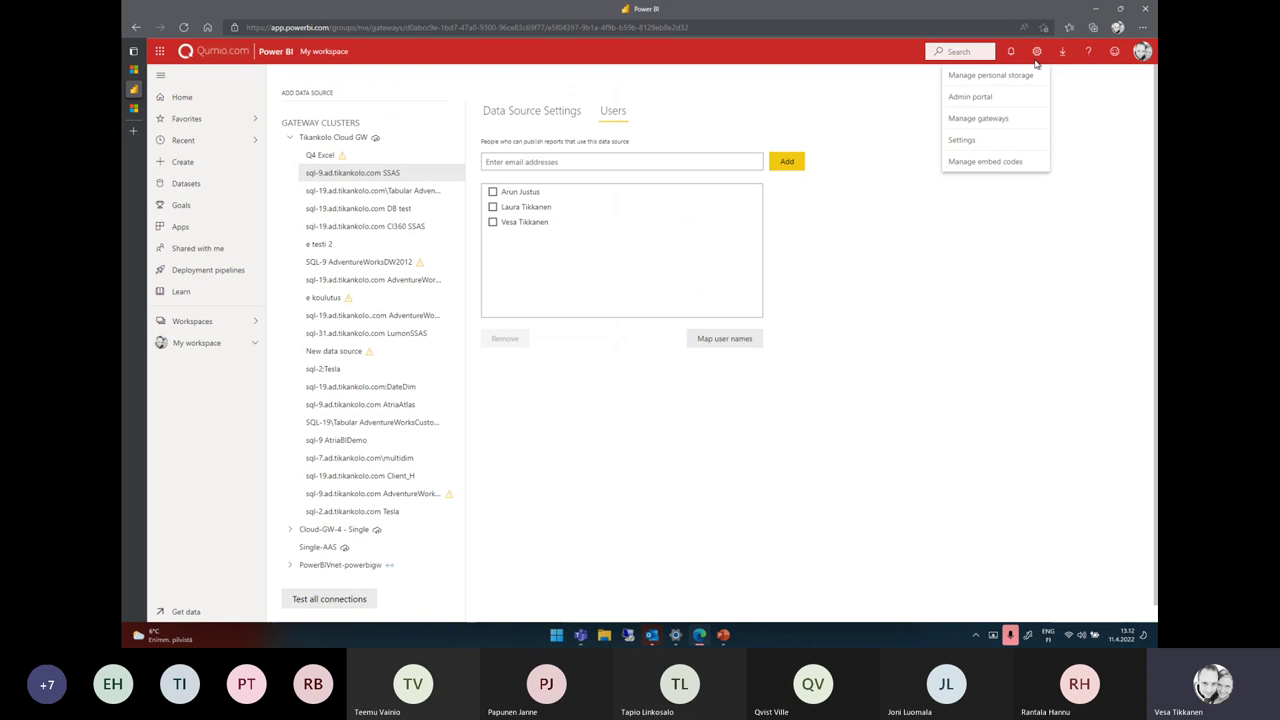
pyautogui.click(978, 118)
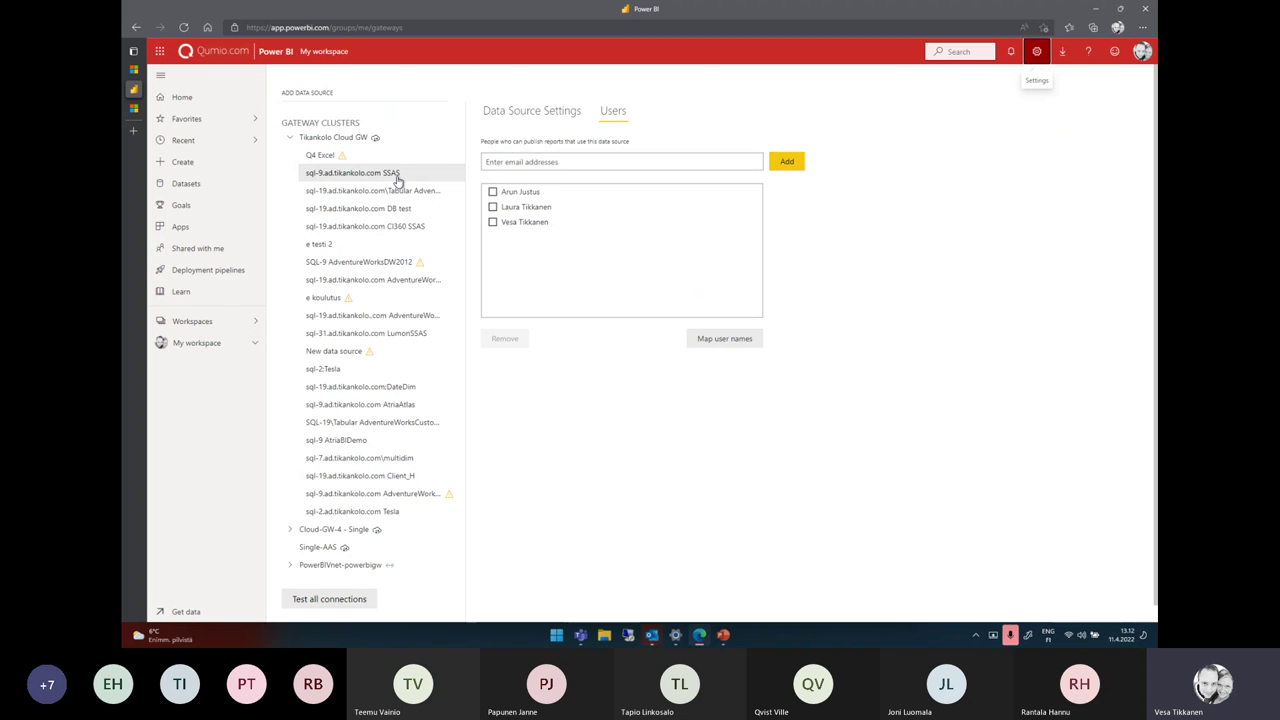
pyautogui.click(530, 112)
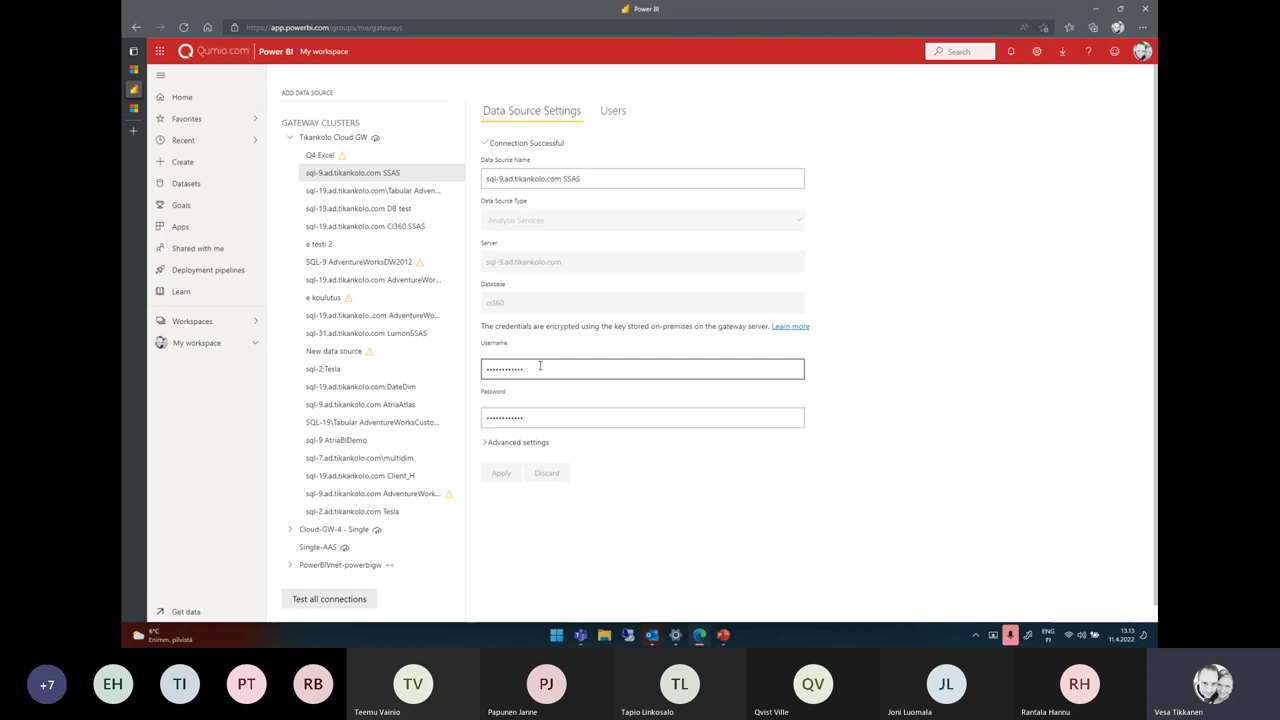
pyautogui.moveTo(131, 116)
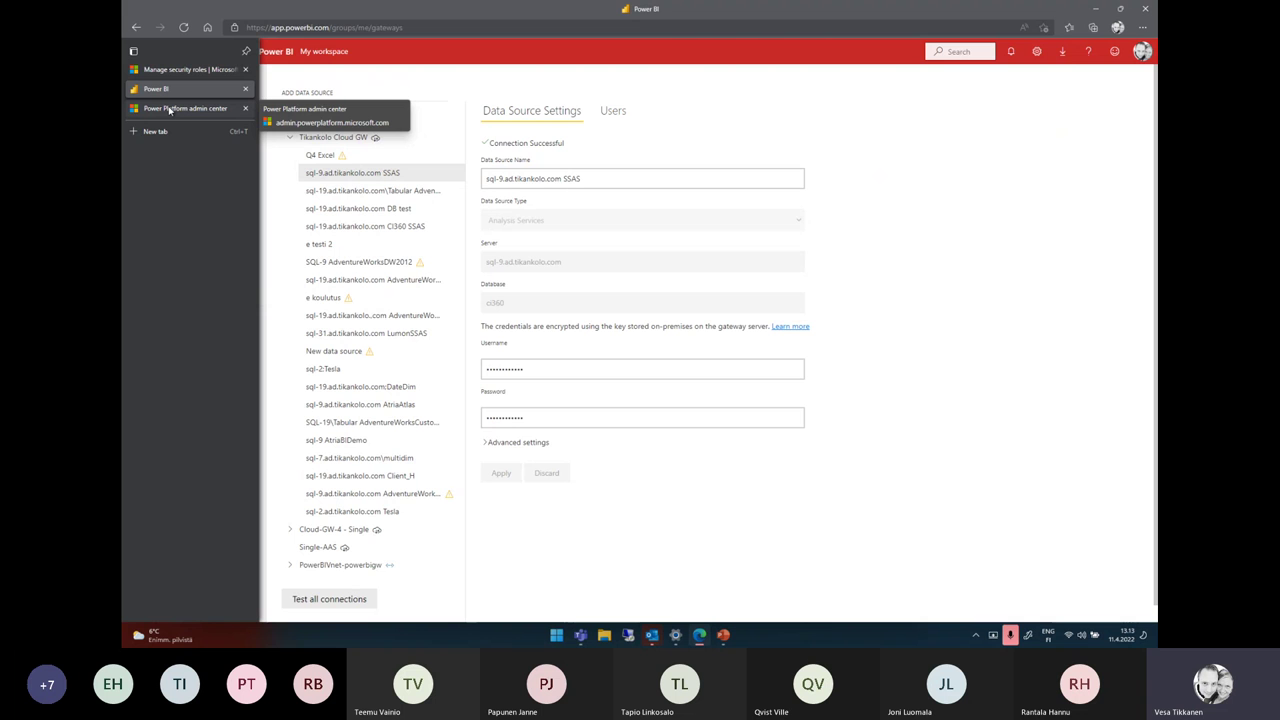
# Step: Check the Power BI gateway page, then return to DateDim's Manage users panel with Owner set
pyautogui.click(170, 109)
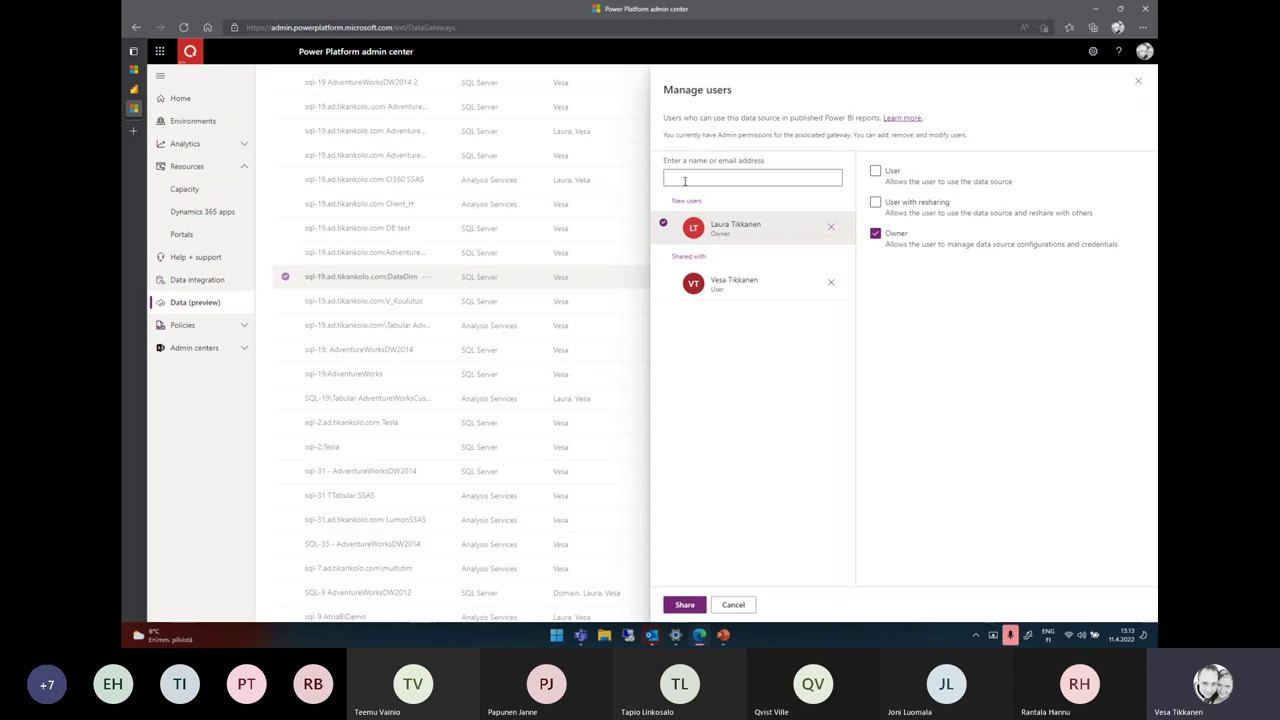
pyautogui.click(134, 90)
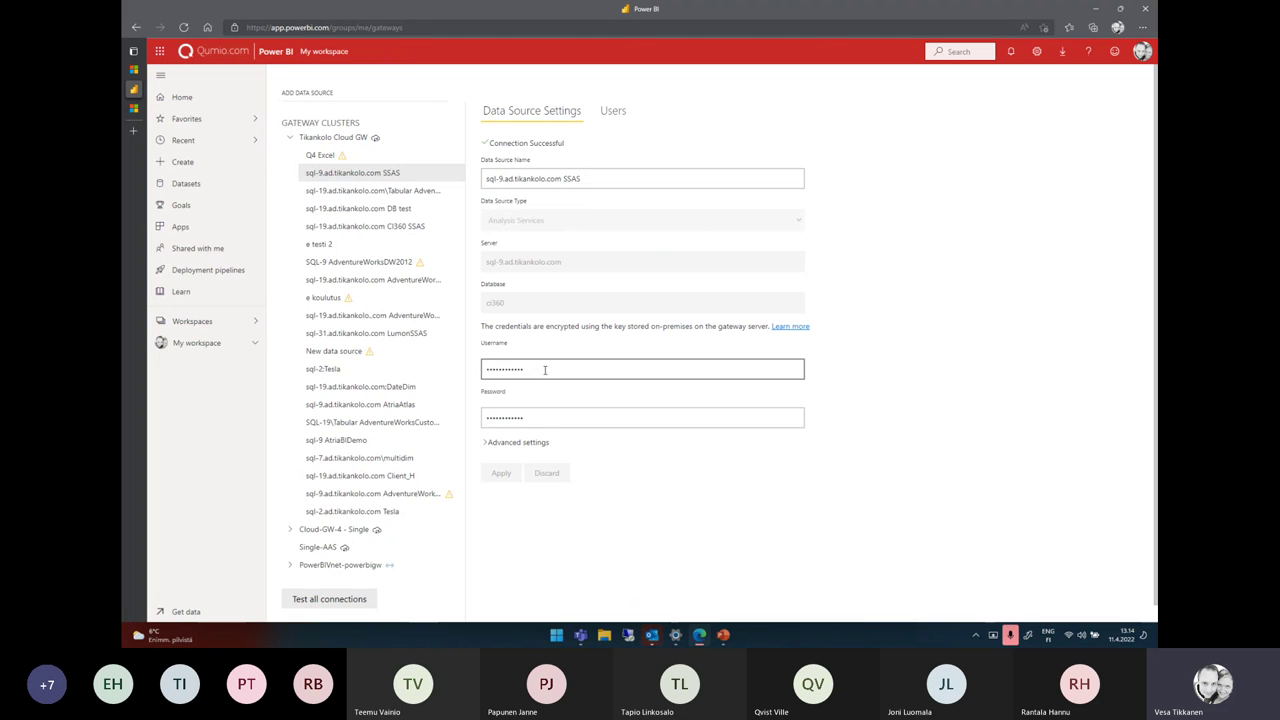
pyautogui.click(134, 109)
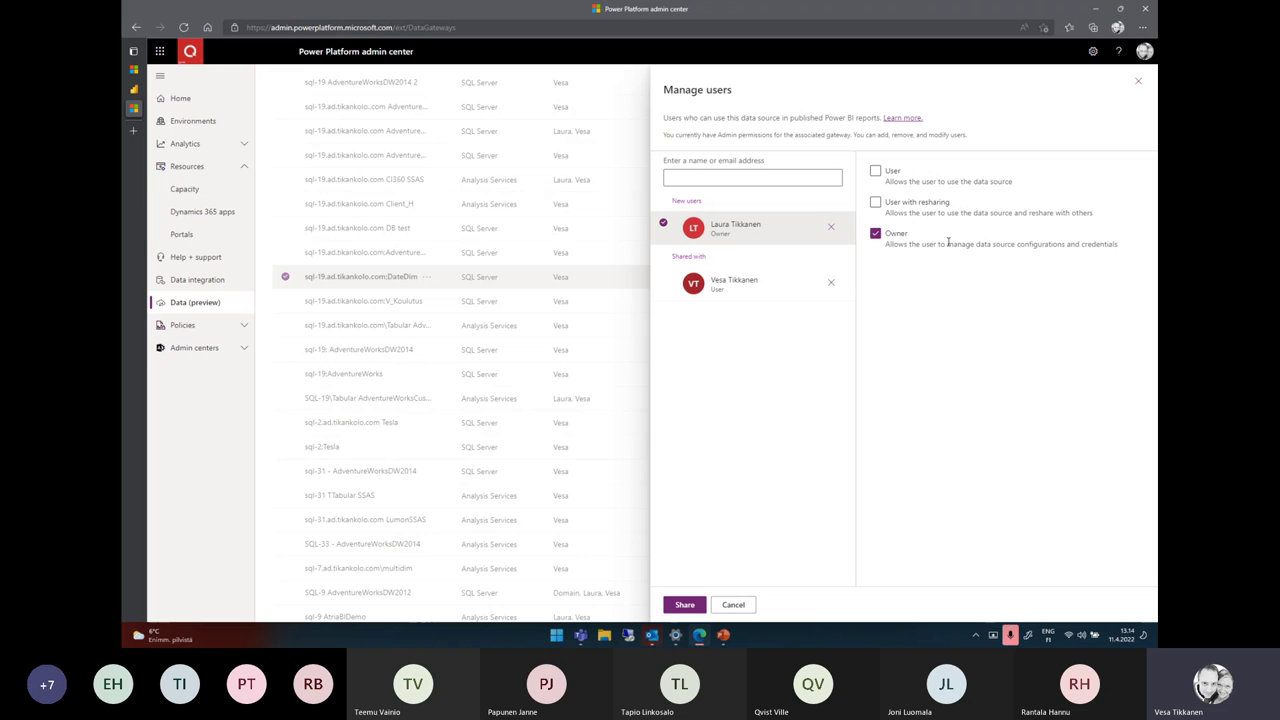
# Step: Share sql-19.ad.tikankolo.com:DateDim with the new owner and return to Power BI's SSAS settings
pyautogui.click(682, 605)
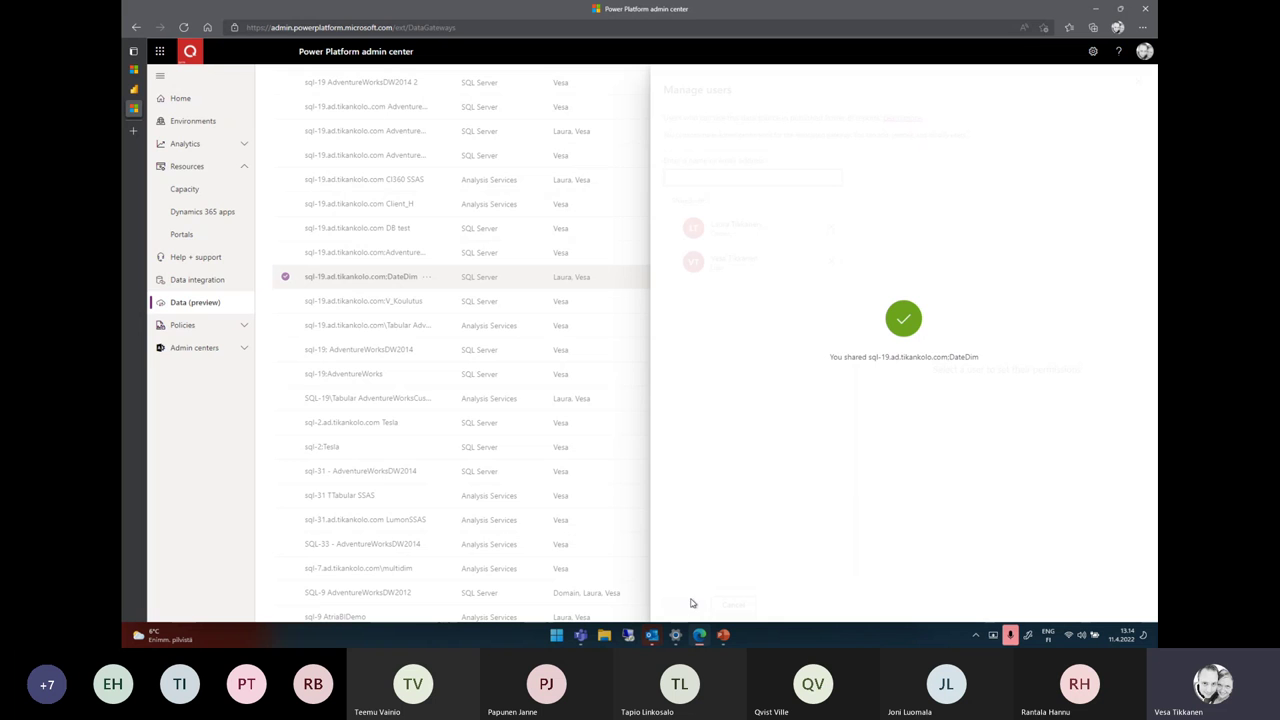
pyautogui.moveTo(130, 50)
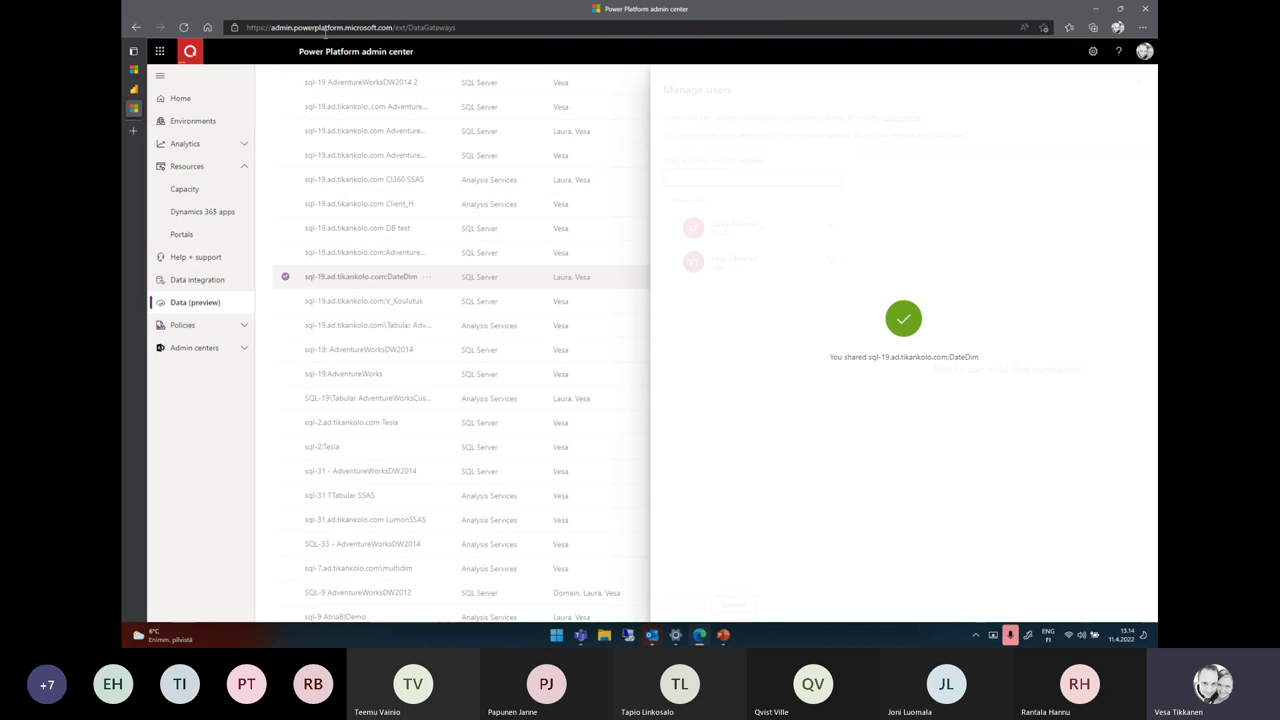
pyautogui.click(160, 89)
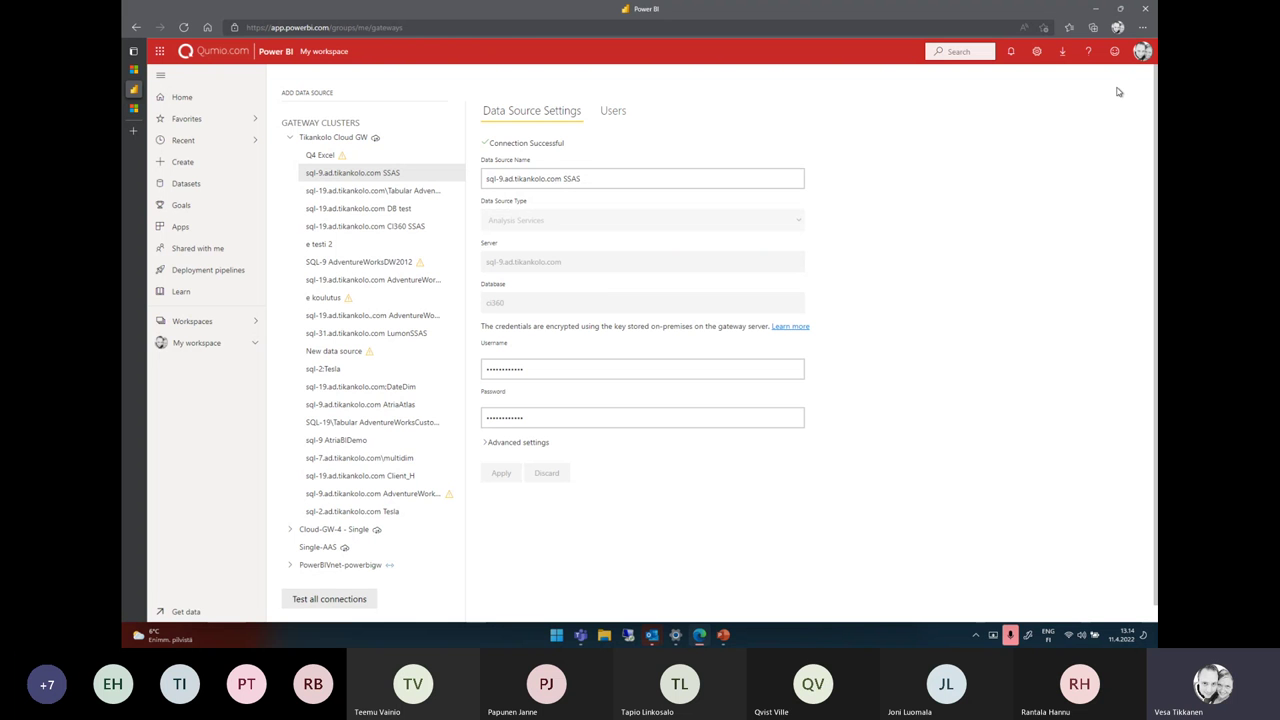
pyautogui.click(1090, 55)
pyautogui.click(1058, 254)
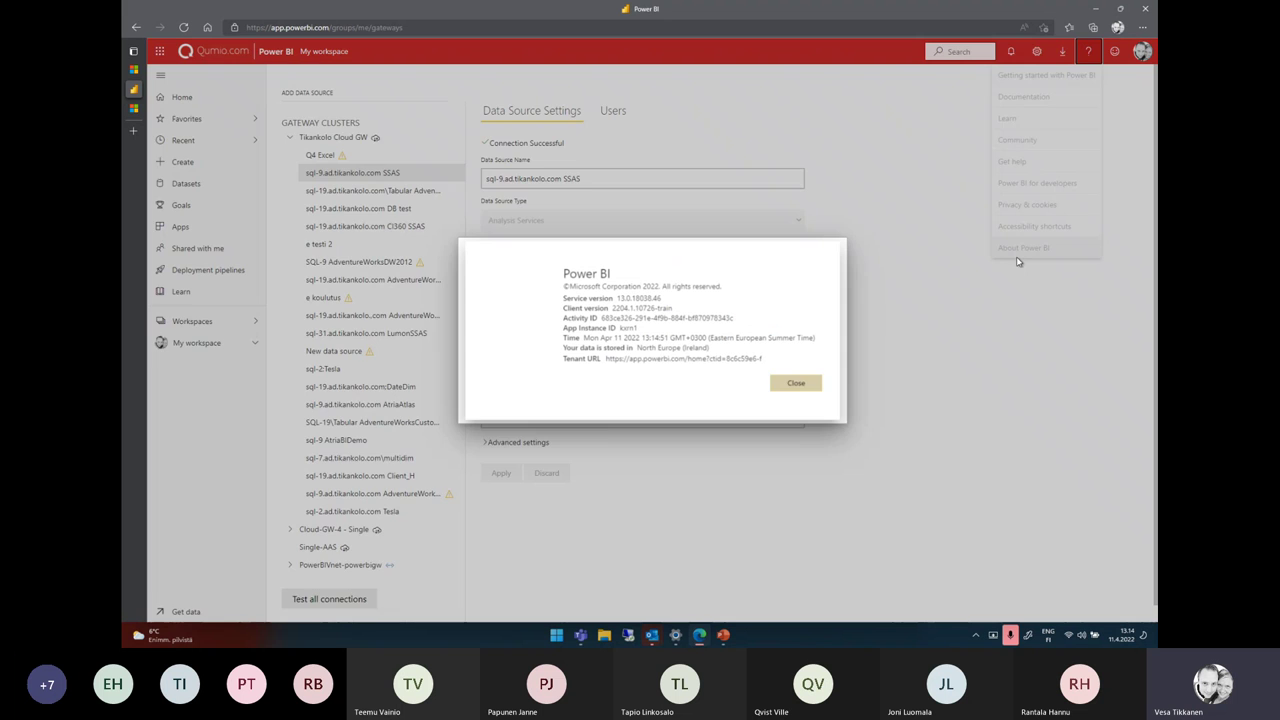
pyautogui.moveTo(706, 351); pyautogui.dragTo(591, 338)
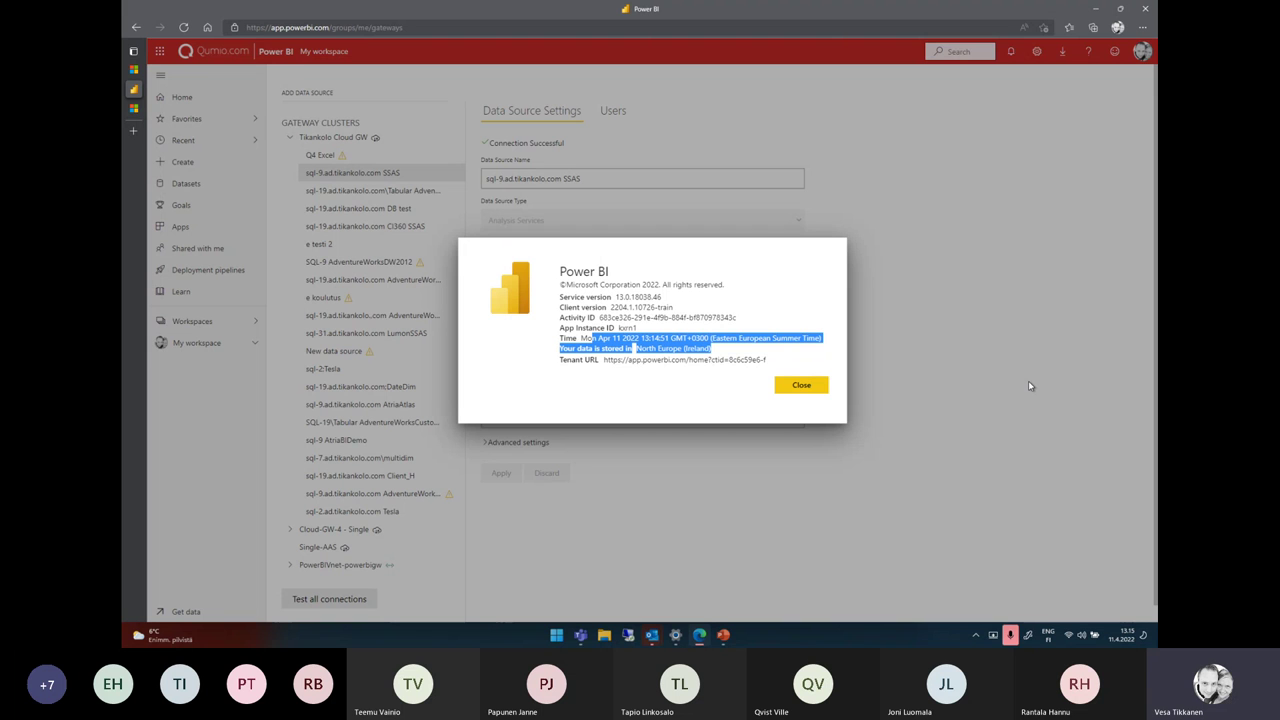
pyautogui.click(793, 390)
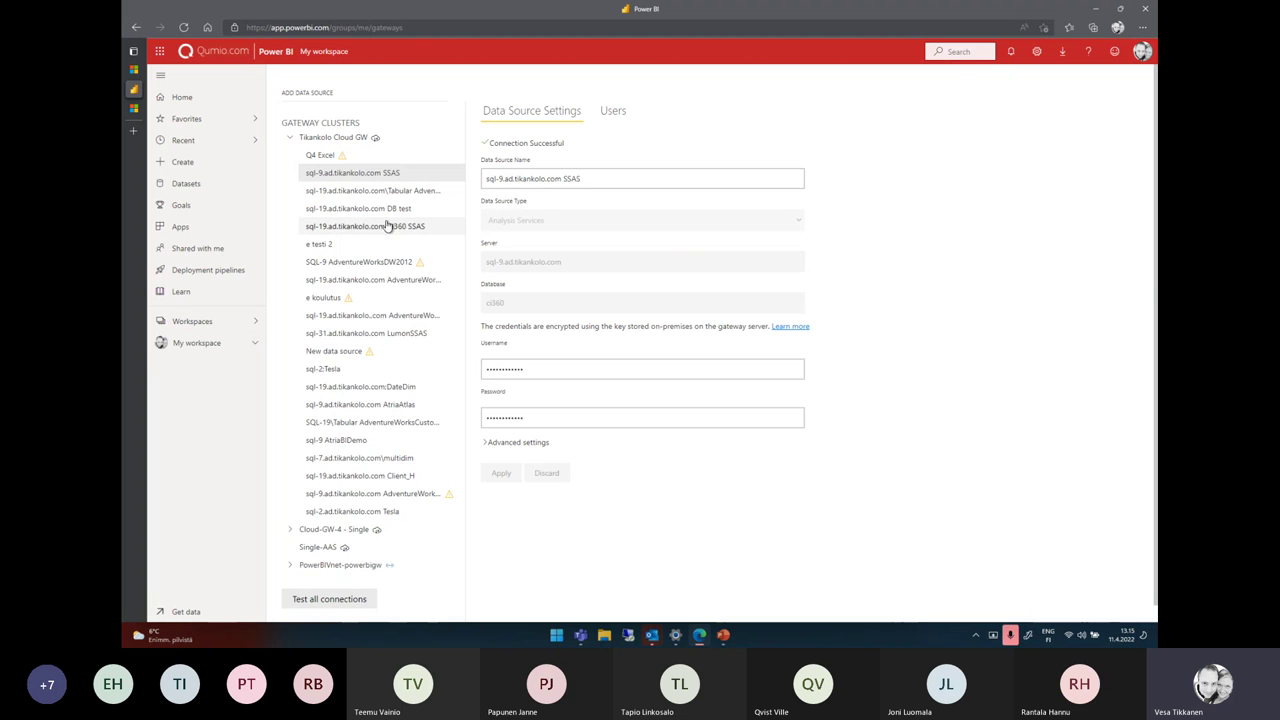
# Step: Show the Power BI Help & Support menu, then dismiss it
pyautogui.moveTo(135, 110)
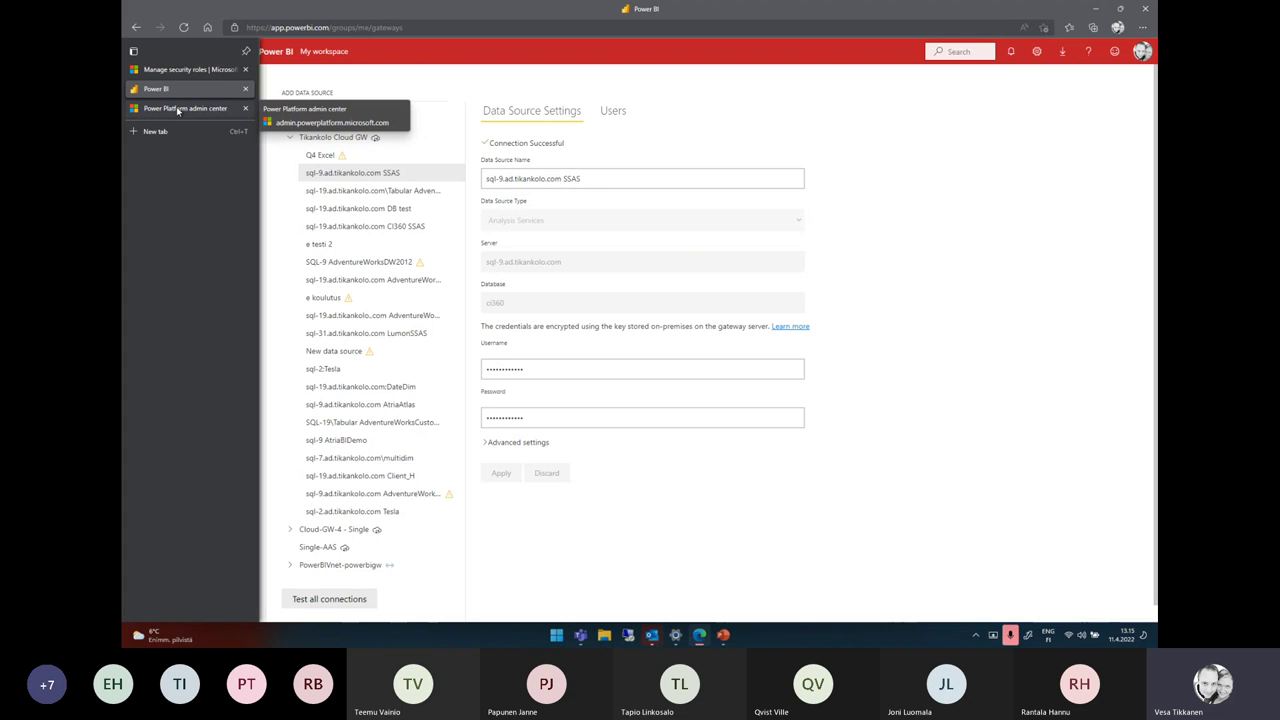
pyautogui.click(1089, 62)
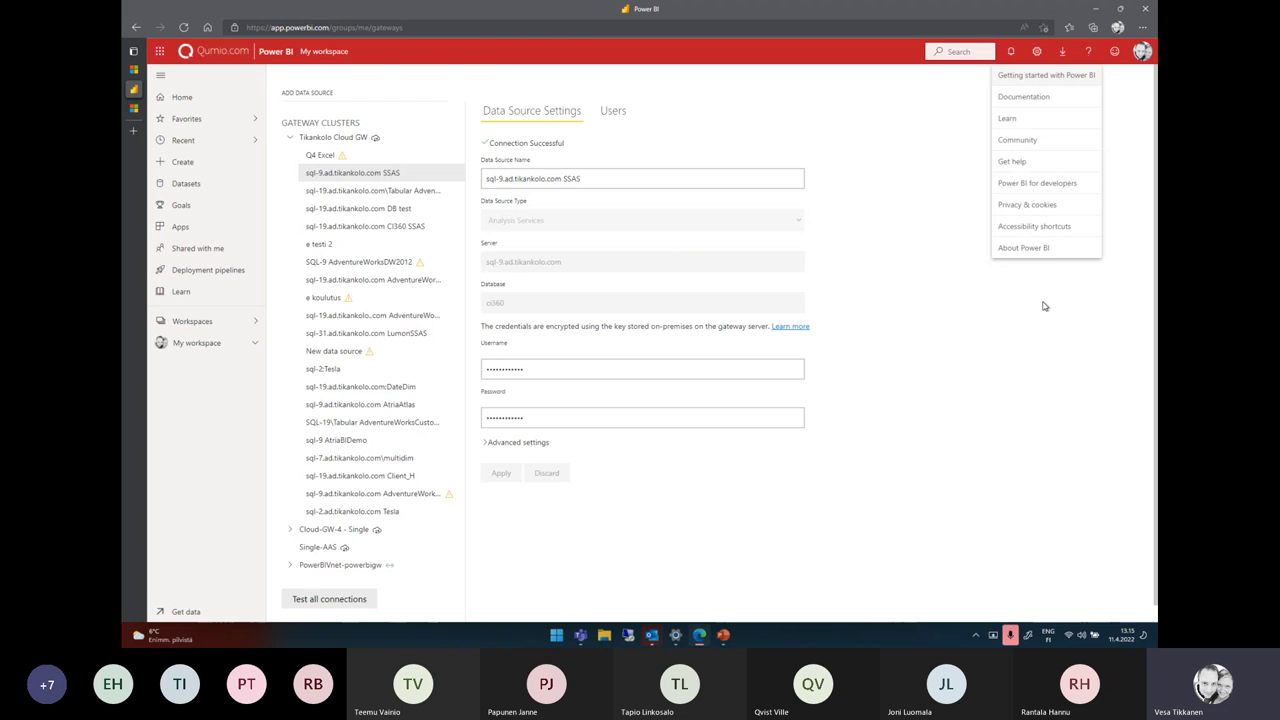
pyautogui.press('Escape')
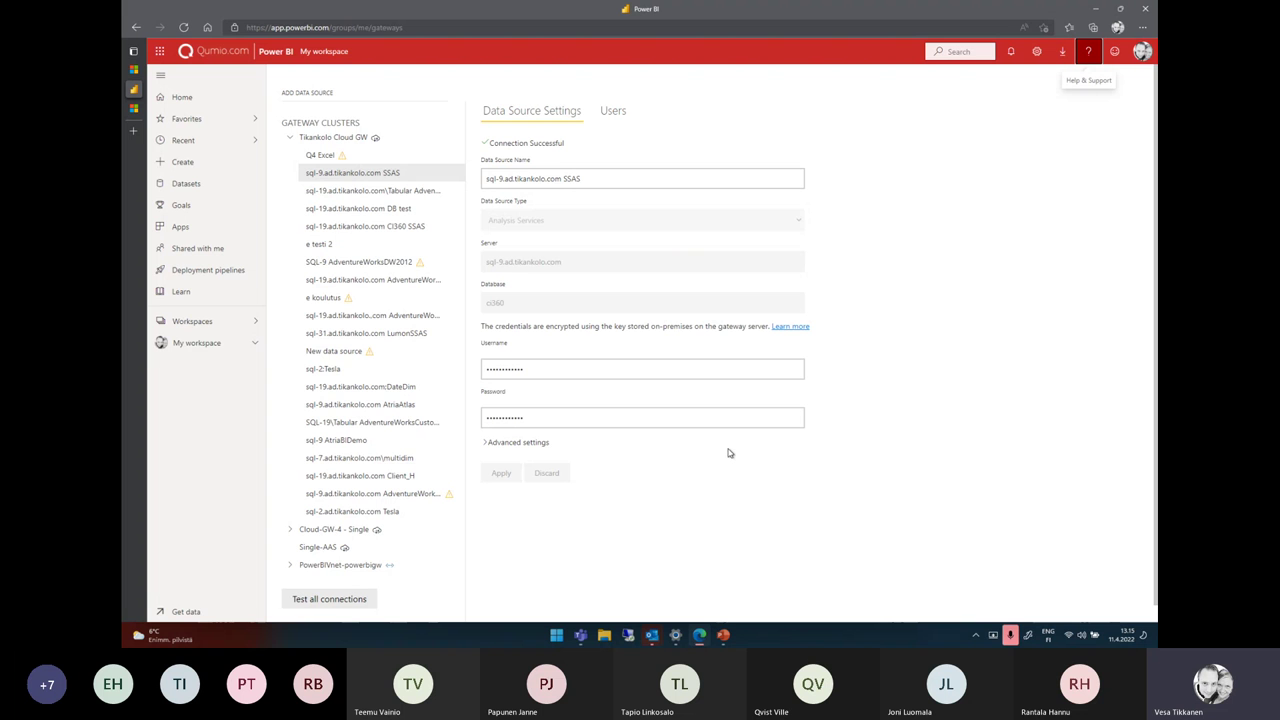
# Step: Bring the Teams meeting window forward and show its additional options
pyautogui.click(580, 638)
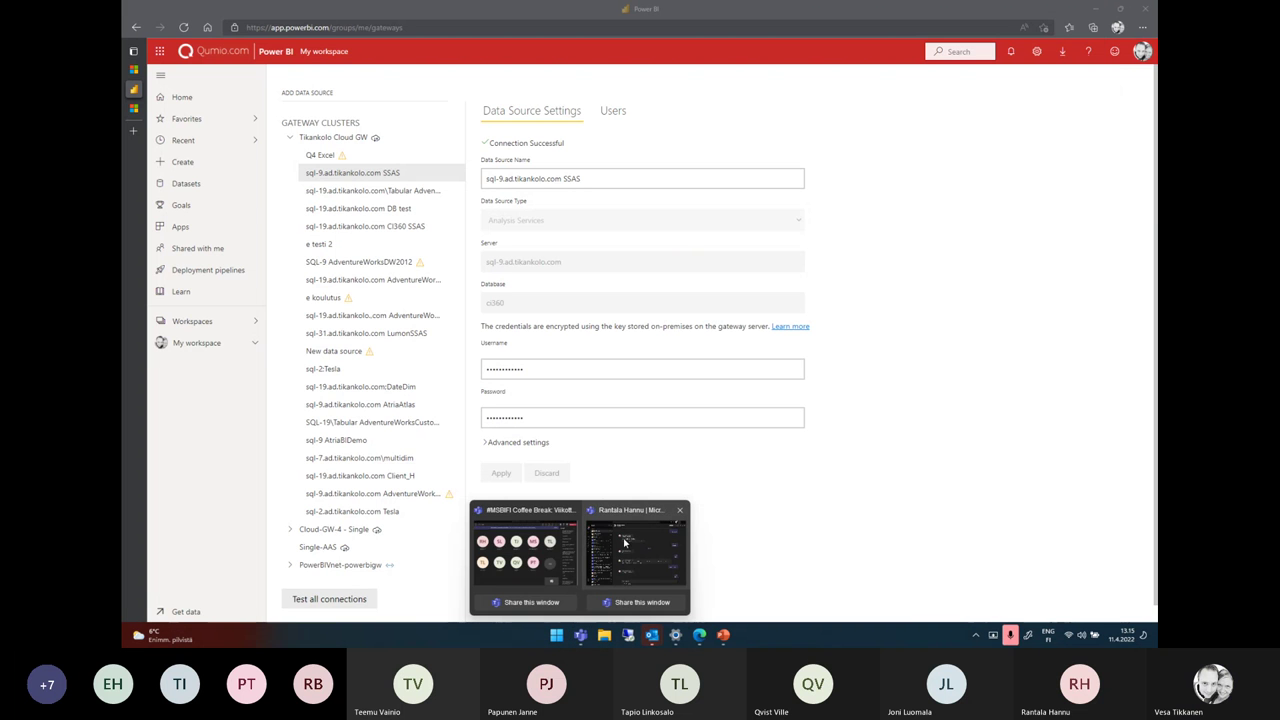
pyautogui.click(526, 544)
pyautogui.click(958, 42)
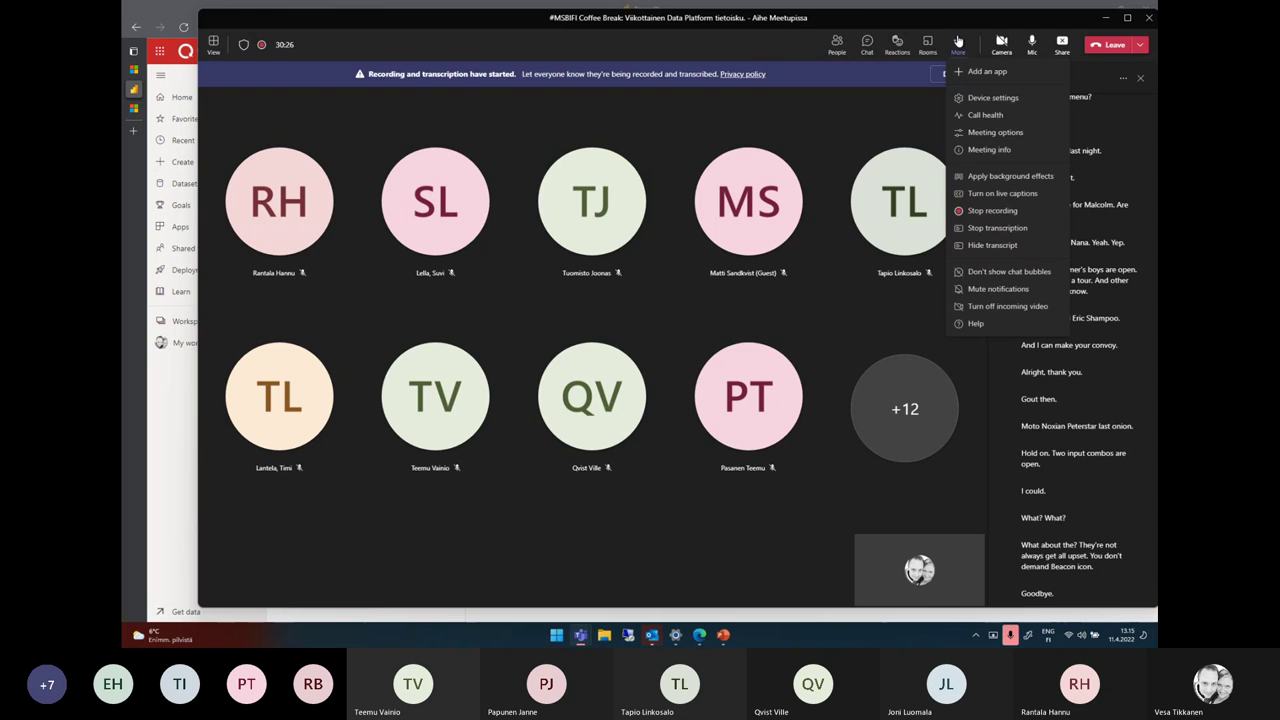